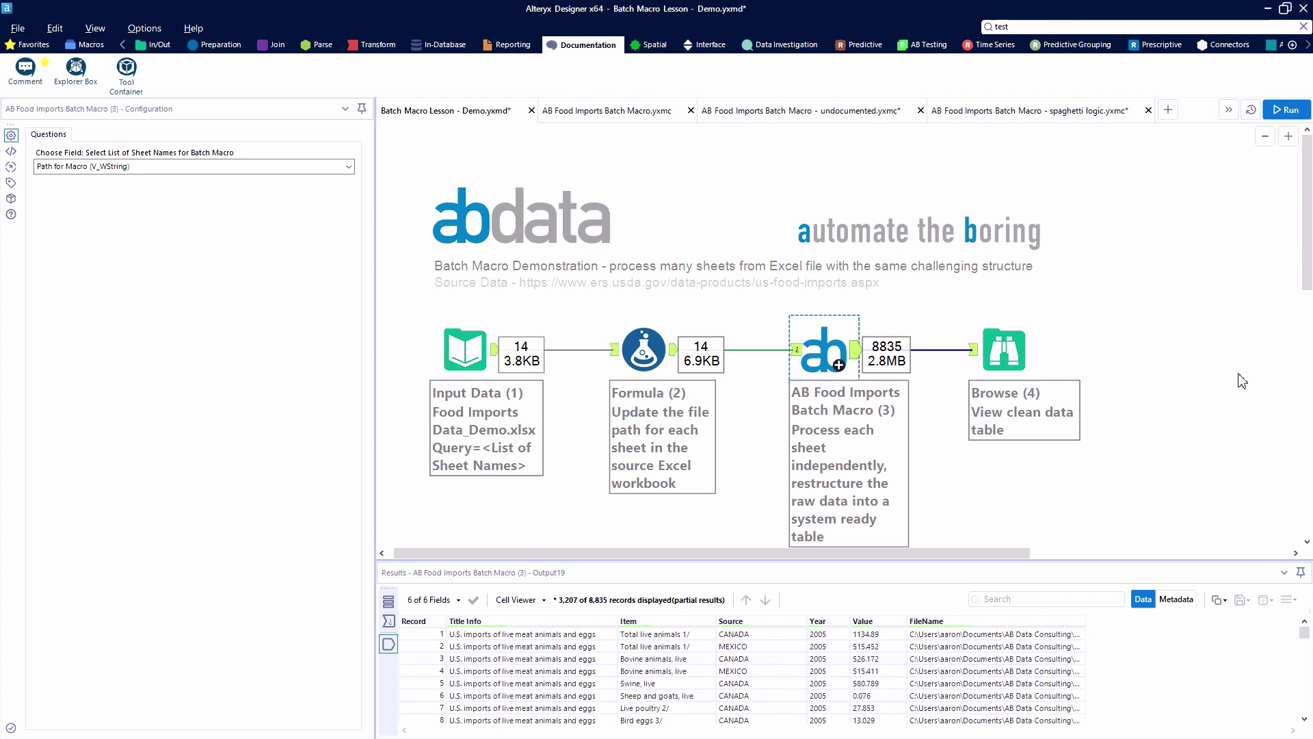
- Flip through the Food Imports Data workbook's food sheets to Meats, then return to the USDA source page
{"action": "key", "text": "alt+Tab"}
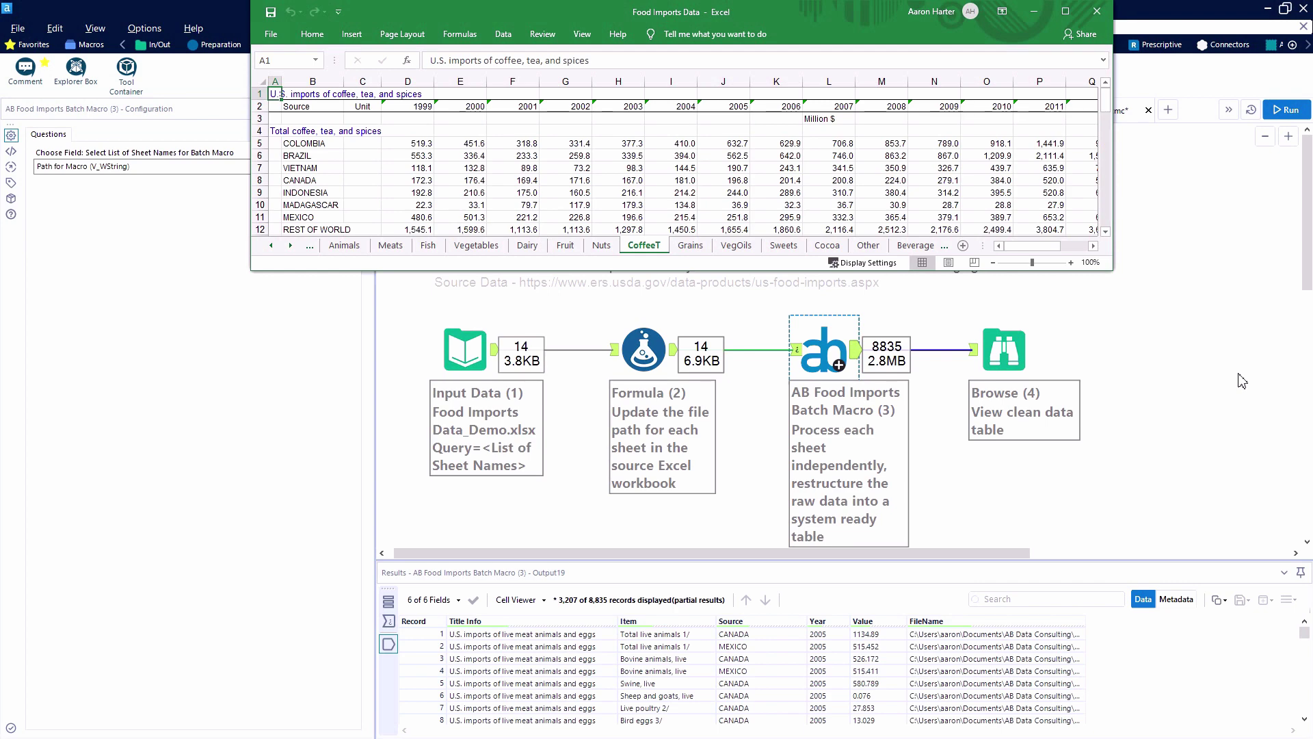
{"action": "key", "text": "ctrl+Page_Up"}
{"action": "key", "text": "ctrl+Page_Up"}
{"action": "key", "text": "ctrl+Page_Up"}
{"action": "key", "text": "ctrl+Page_Up"}
{"action": "key", "text": "ctrl+Page_Up"}
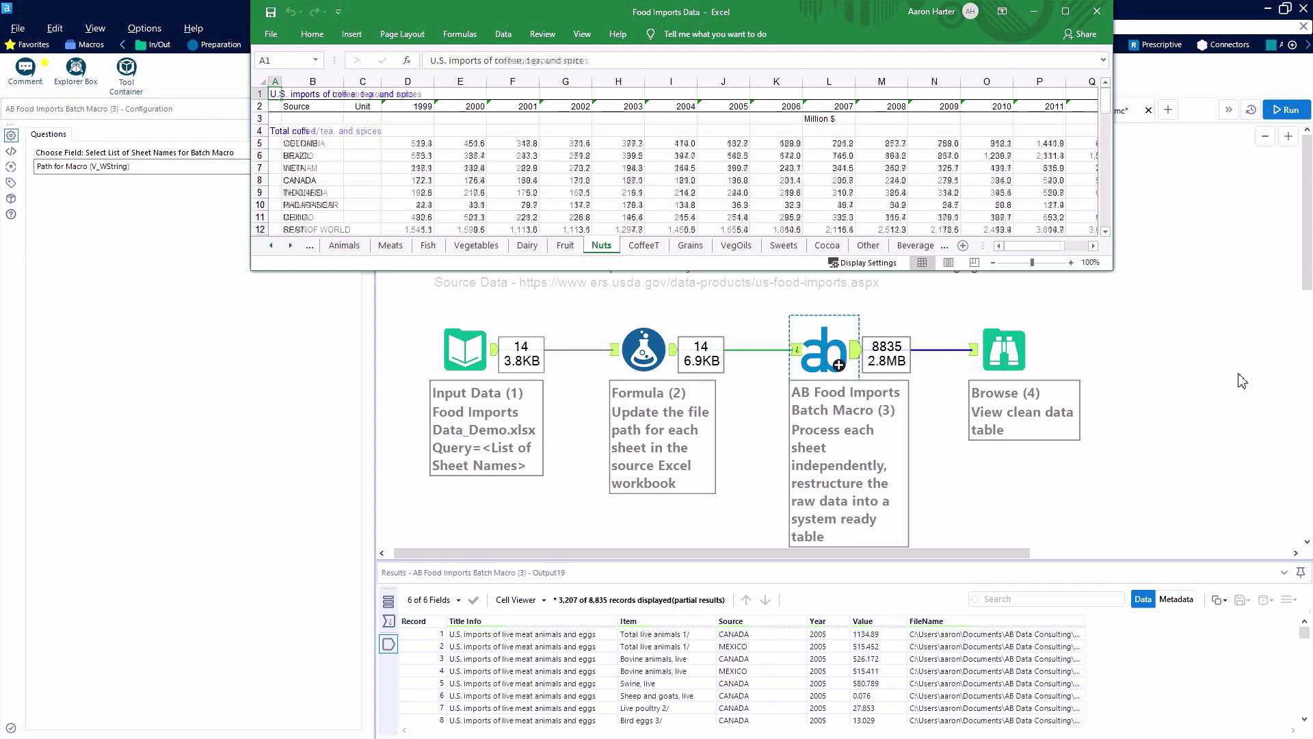
{"action": "key", "text": "ctrl+Page_Down"}
{"action": "key", "text": "ctrl+Page_Down"}
{"action": "key", "text": "ctrl+Page_Down"}
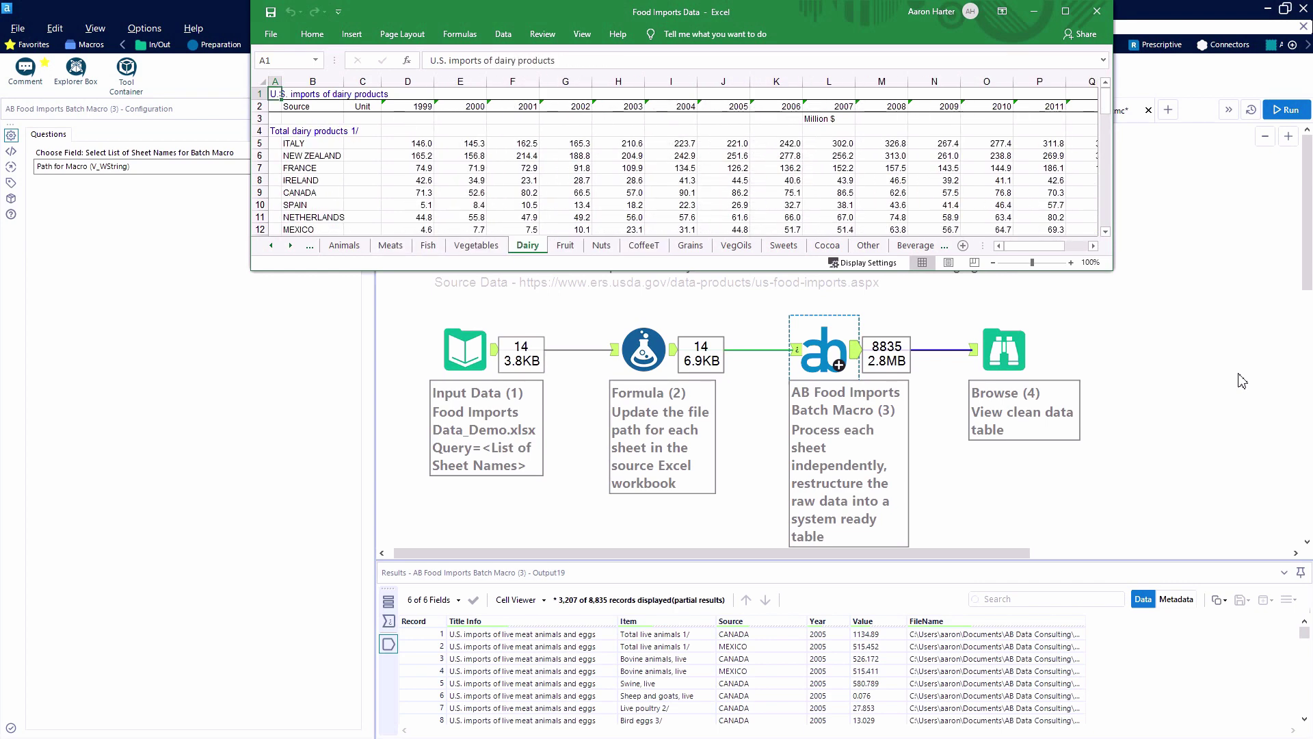
{"action": "key", "text": "ctrl+Page_Up"}
{"action": "key", "text": "ctrl+Page_Up"}
{"action": "key", "text": "ctrl+Page_Up"}
{"action": "key", "text": "ctrl+Page_Up"}
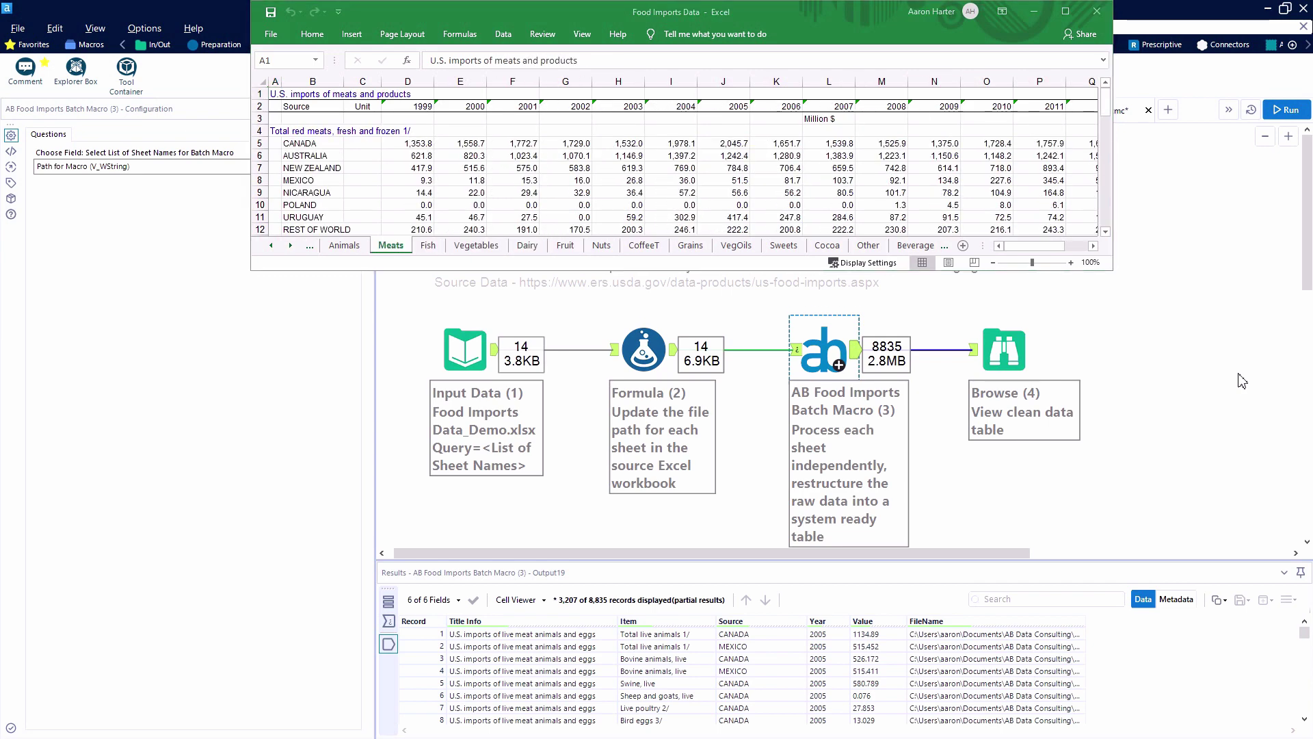
{"action": "key", "text": "alt+Tab"}
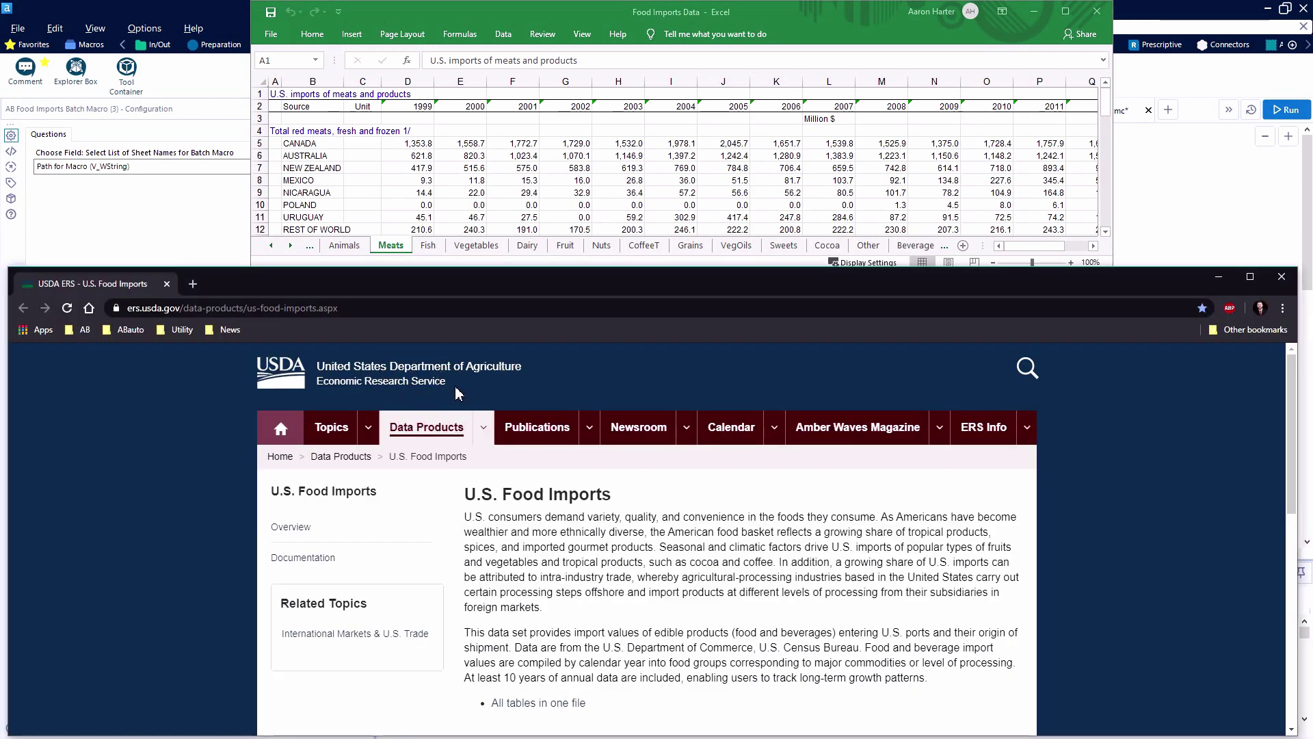
- Download the 'All tables in one file' summary data set as an Excel file
{"action": "scroll", "coordinate": [516, 472], "scroll_direction": "down", "scroll_amount": 3}
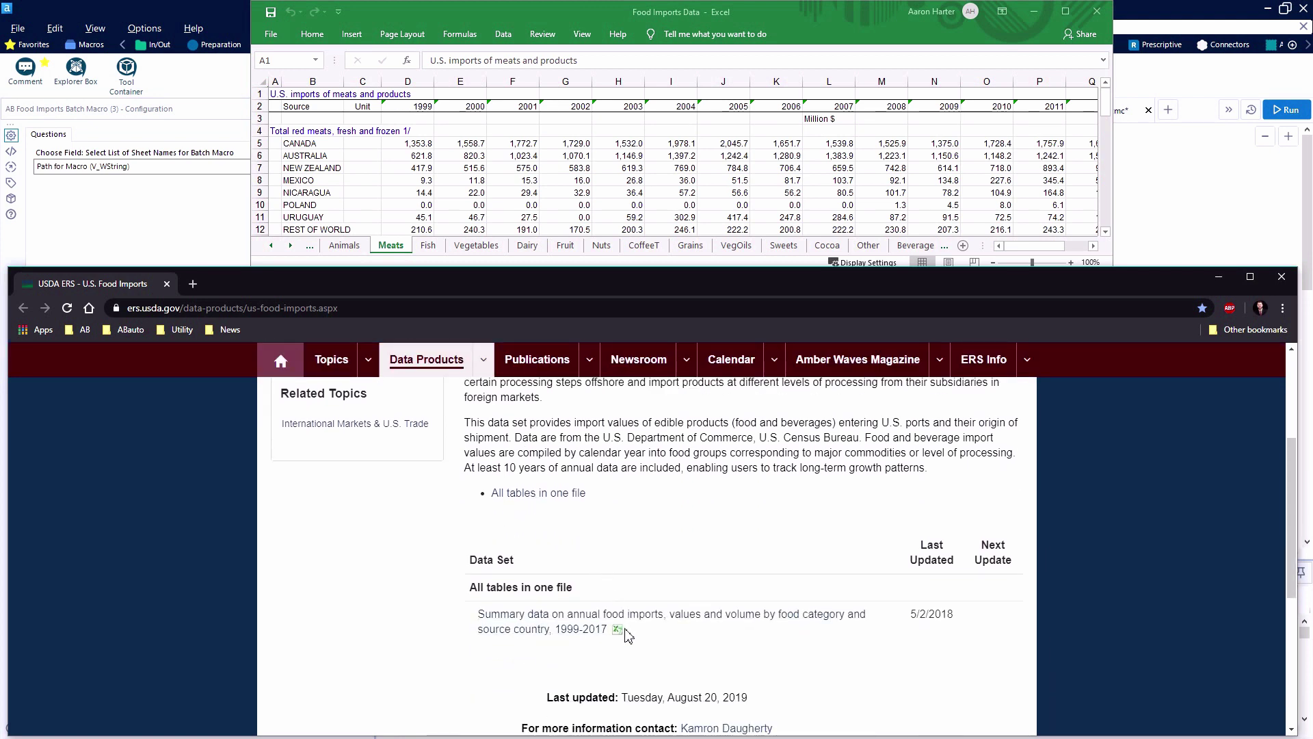
{"action": "left_click", "coordinate": [617, 630]}
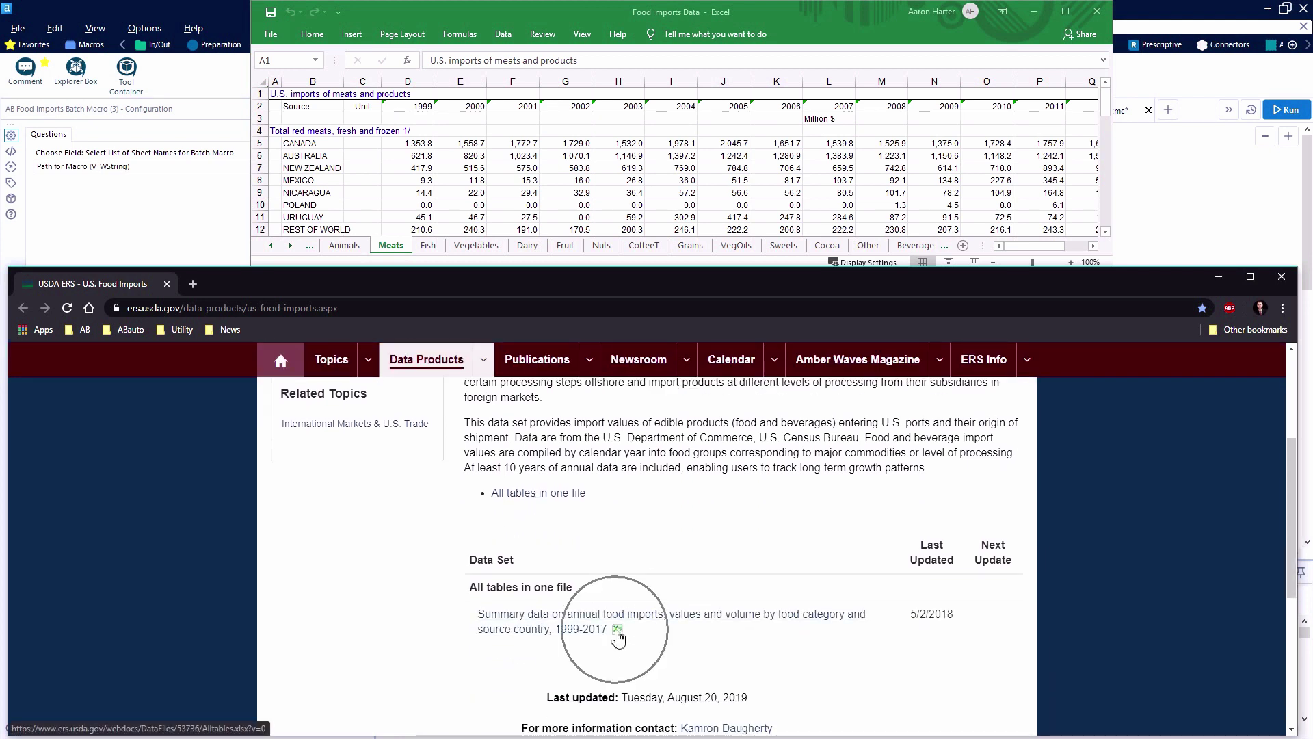
- Close the USDA page and Food Imports workbook, then inspect the Input Data tool's sheet-name list
{"action": "left_click", "coordinate": [1282, 277]}
{"action": "left_click", "coordinate": [1097, 11]}
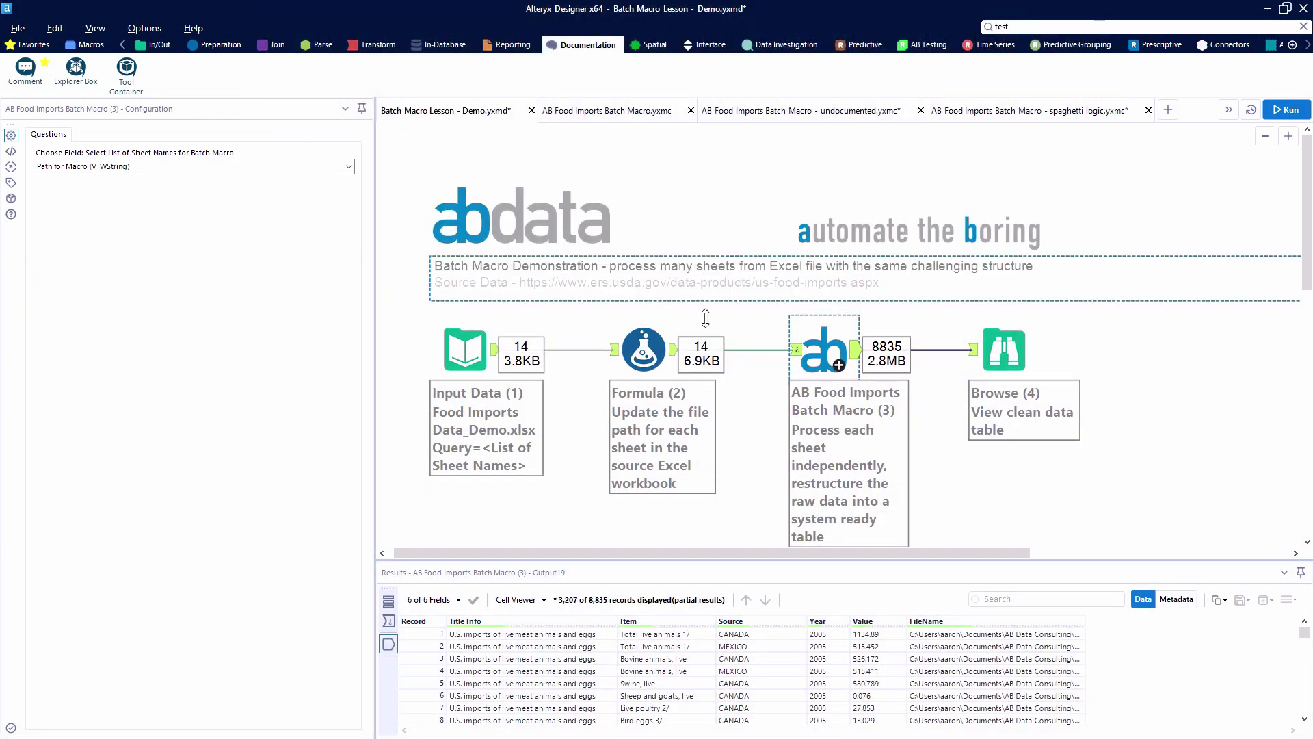
{"action": "left_click", "coordinate": [466, 349]}
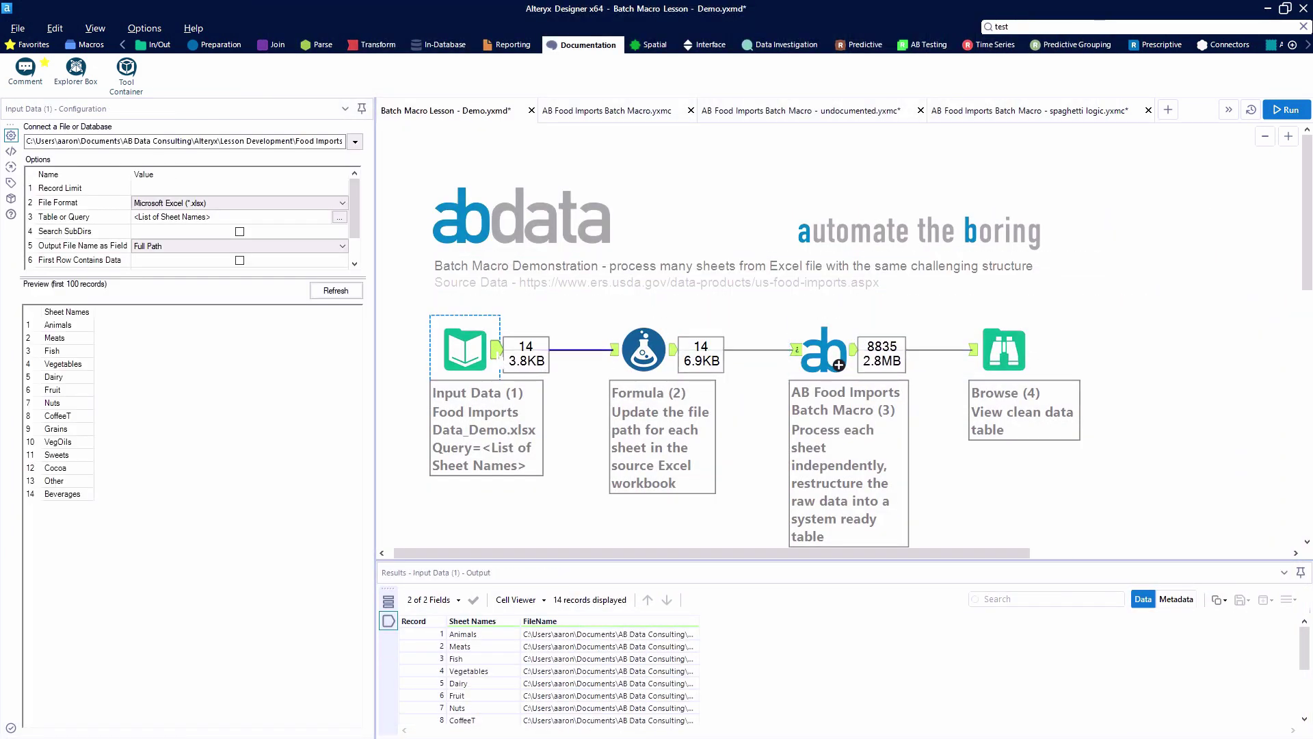
- Select the batch macro tool and review the raw-versus-output format illustrations on the canvas
{"action": "left_click", "coordinate": [835, 363]}
{"action": "scroll", "coordinate": [845, 361], "scroll_direction": "down", "scroll_amount": 2}
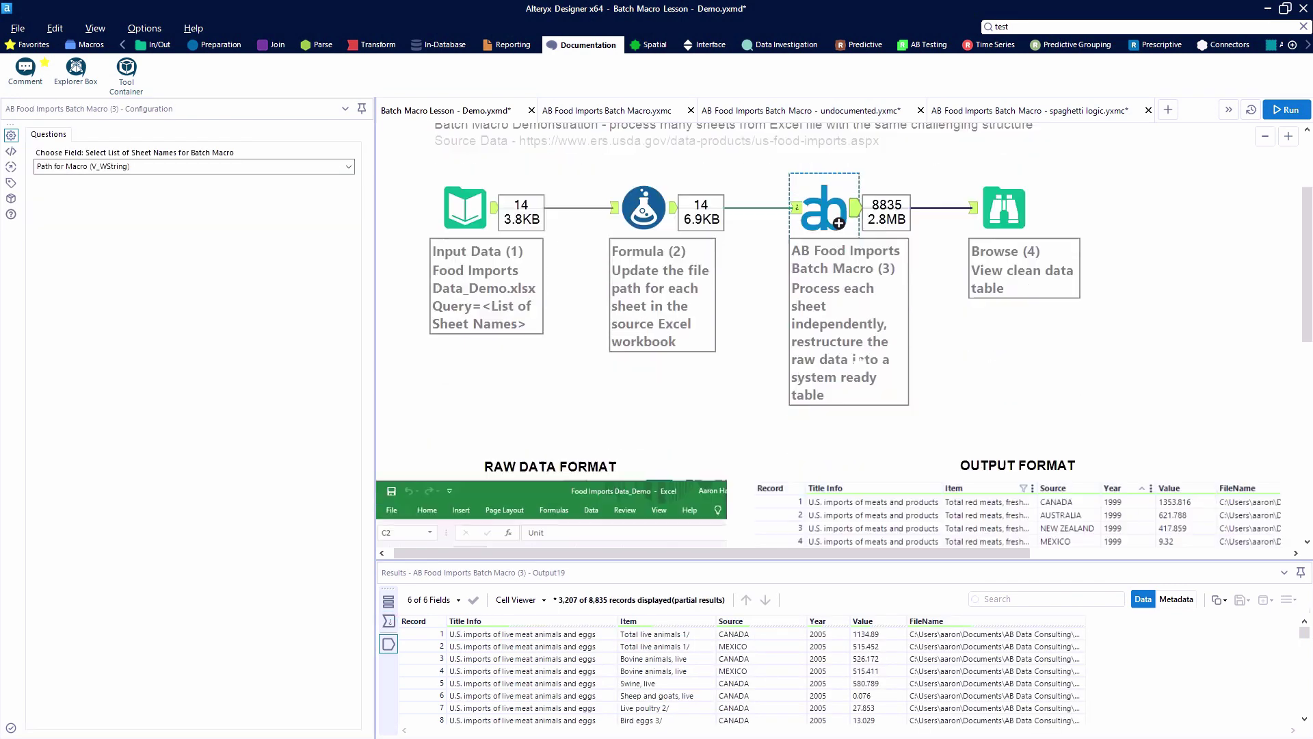
{"action": "scroll", "coordinate": [857, 359], "scroll_direction": "down", "scroll_amount": 4}
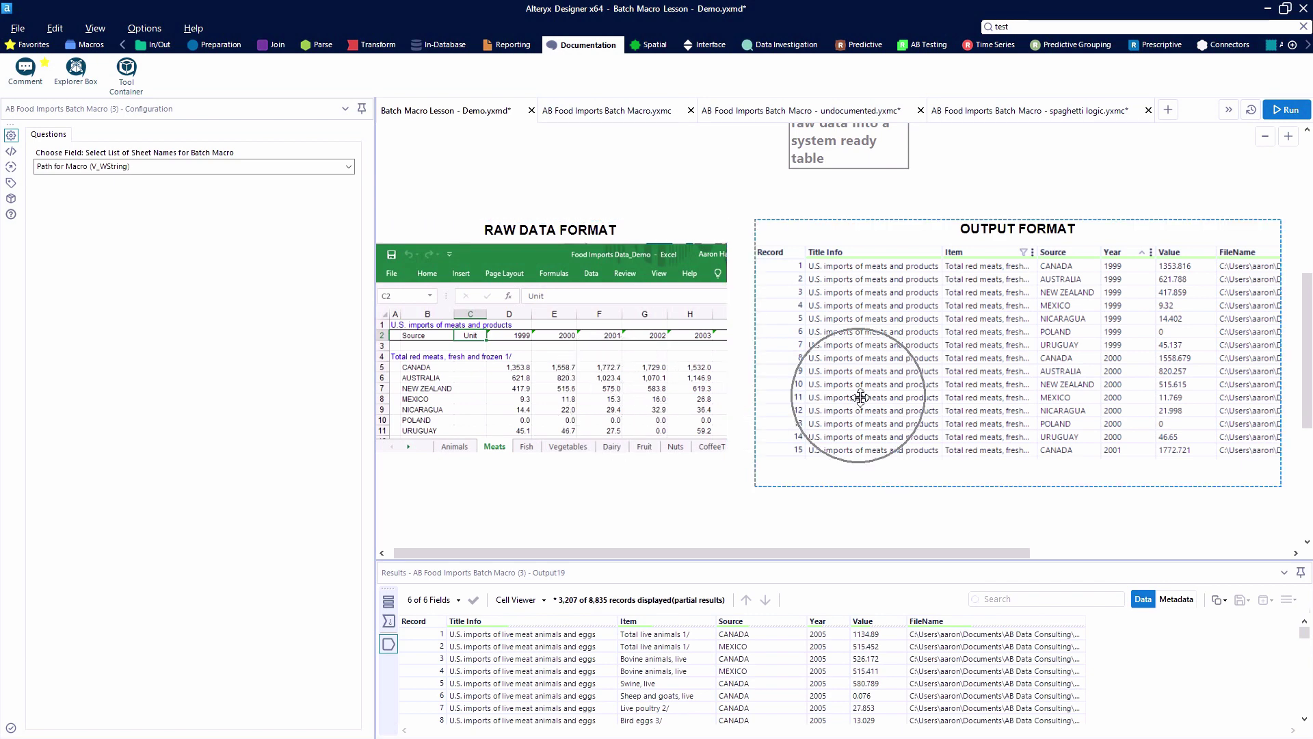
{"action": "scroll", "coordinate": [855, 390], "scroll_direction": "up", "scroll_amount": 3}
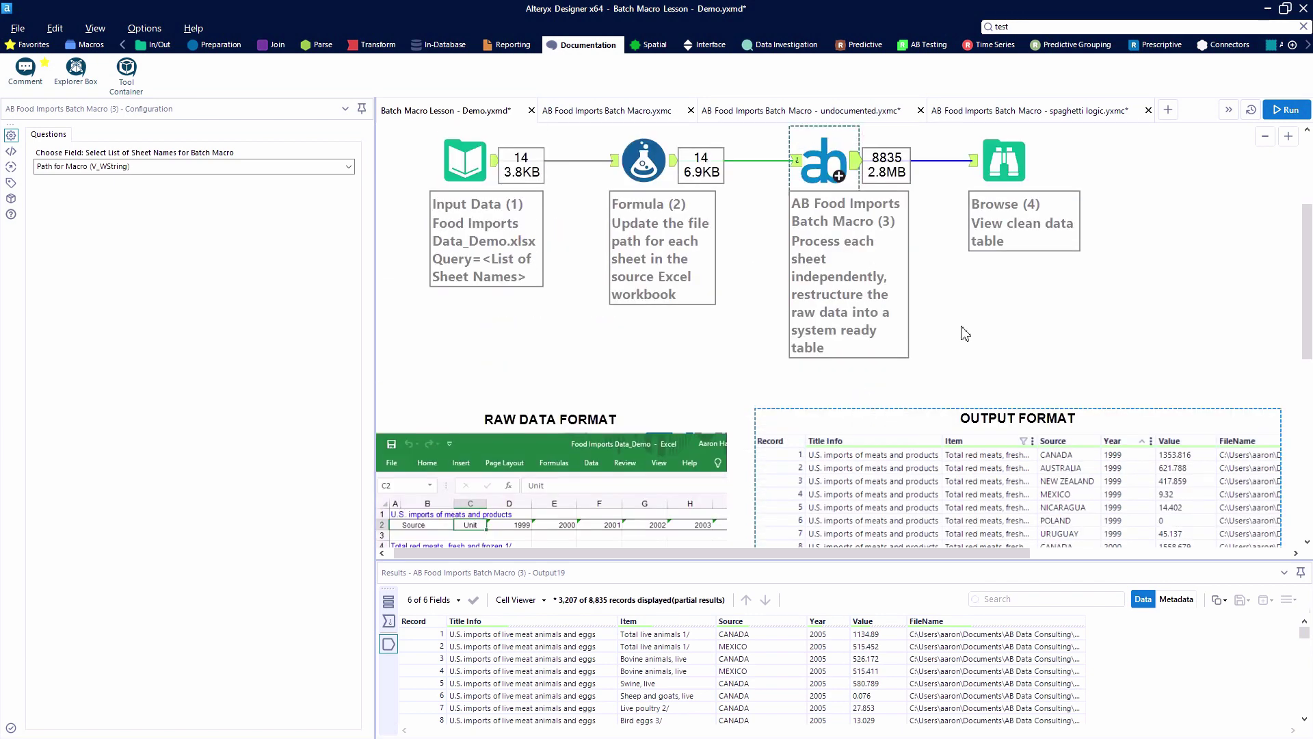
- Run the workflow and check the batch macro's 8,835 output records and 14-iteration run messages
{"action": "left_click", "coordinate": [1286, 109]}
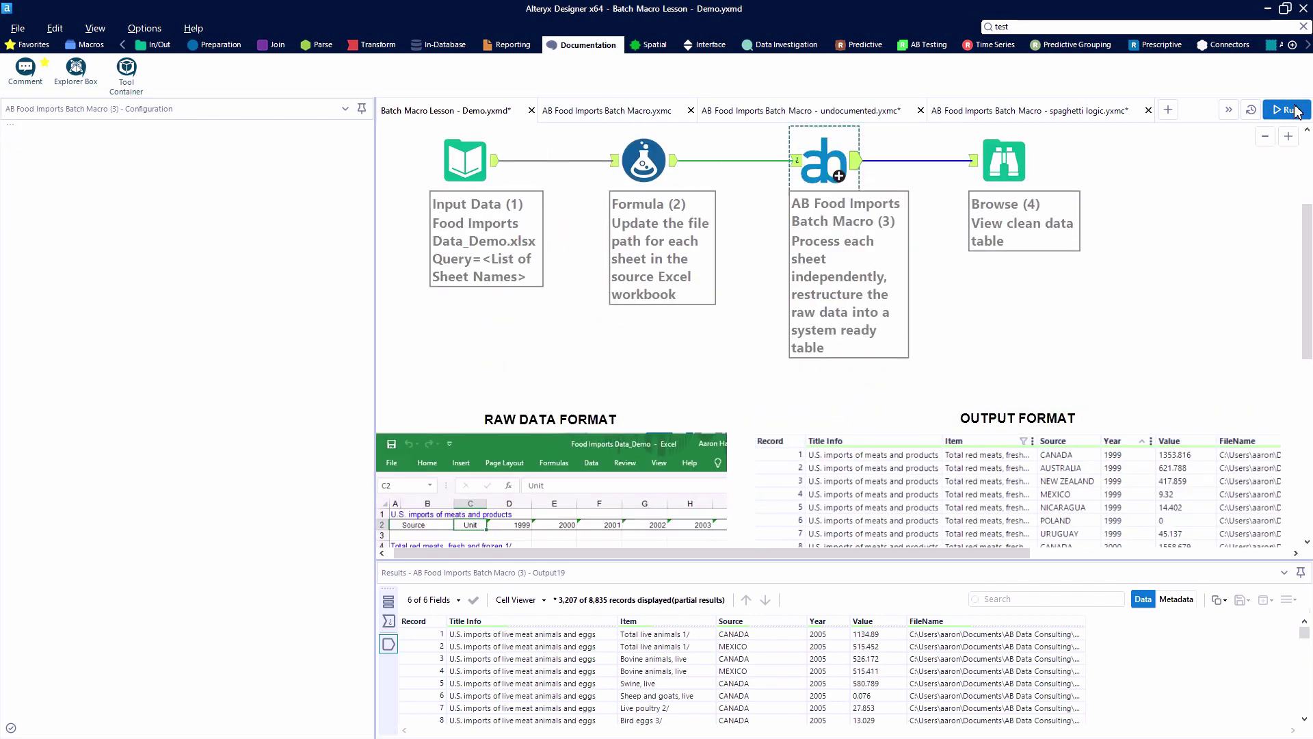
{"action": "left_click", "coordinate": [855, 162]}
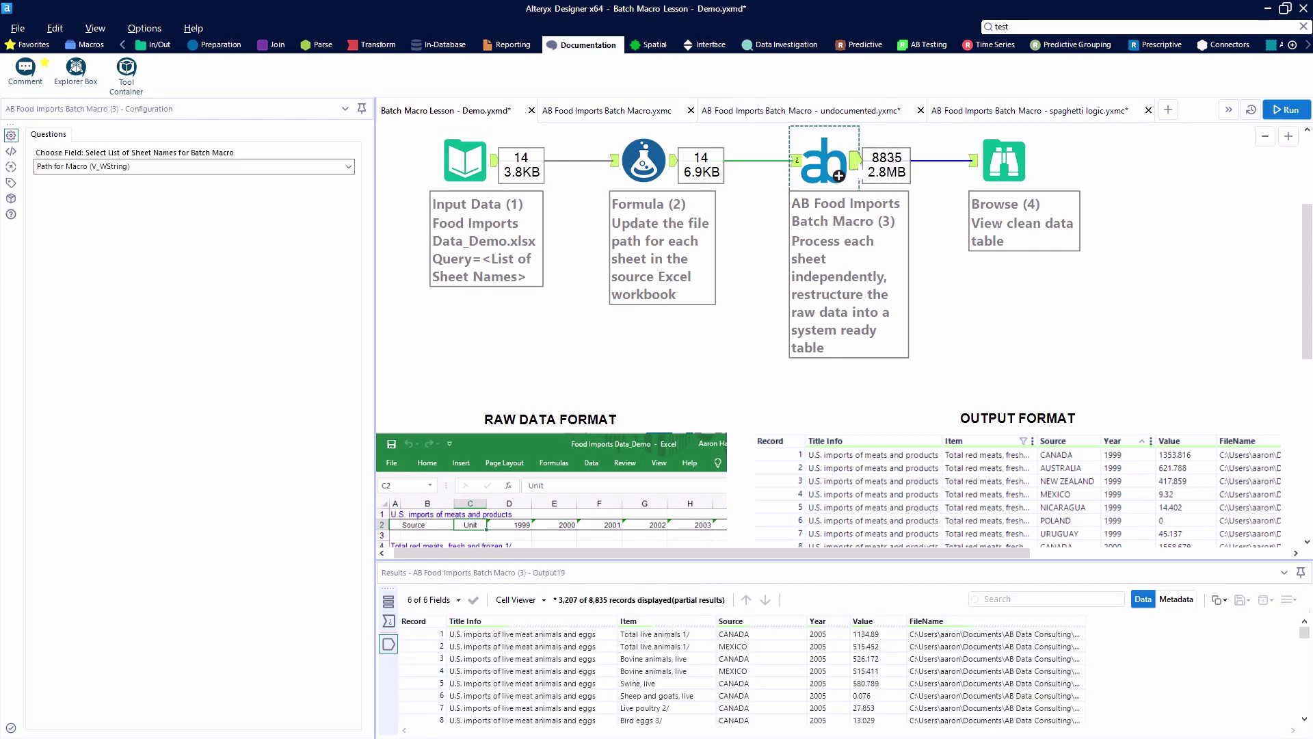
{"action": "left_click", "coordinate": [932, 210]}
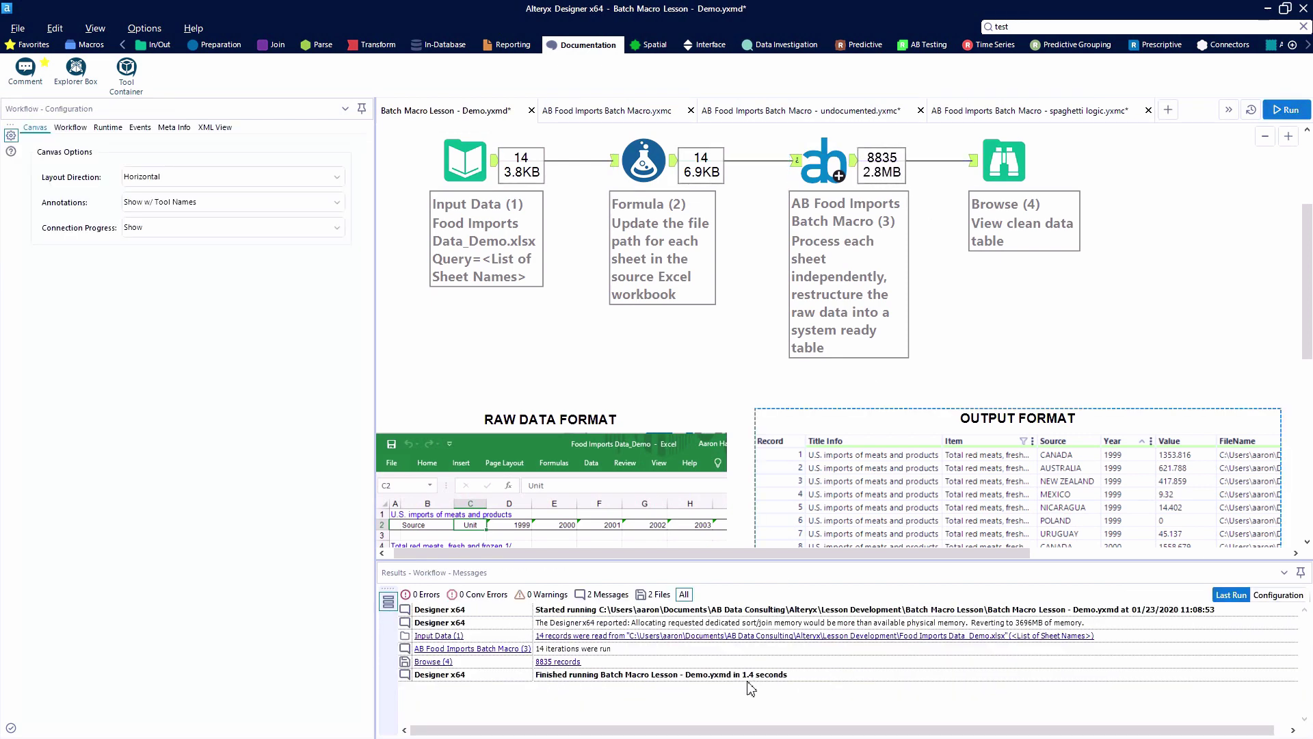
{"action": "left_click", "coordinate": [841, 190]}
- Open the macro behind the batch macro tool, then show its spaghetti logic version with all tools selected
{"action": "right_click", "coordinate": [853, 164]}
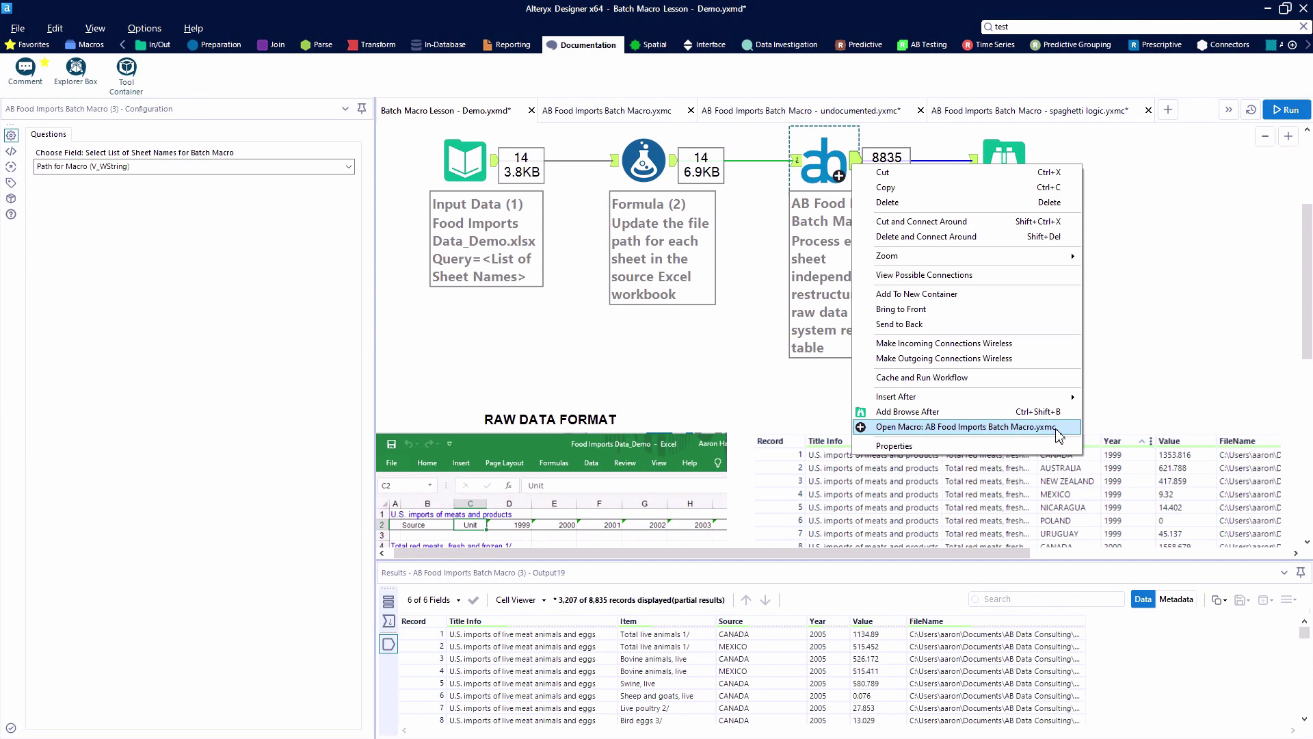
{"action": "left_click", "coordinate": [966, 427]}
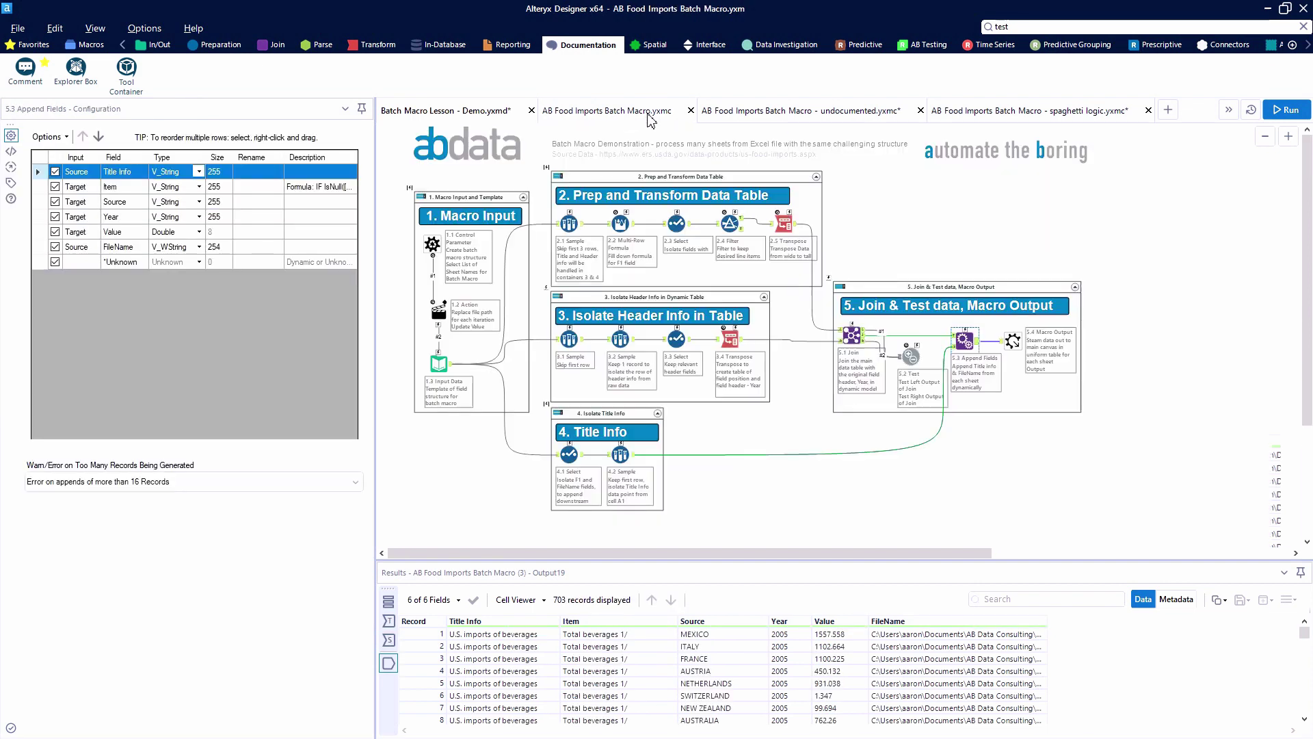
{"action": "left_click", "coordinate": [1052, 117]}
{"action": "left_click", "coordinate": [1085, 117]}
{"action": "left_click_drag", "start_coordinate": [1161, 148], "coordinate": [397, 506]}
- Deselect the tools and switch to 'AB Food Imports Batch Macro - undocumented.yxmc'
{"action": "left_click", "coordinate": [395, 505]}
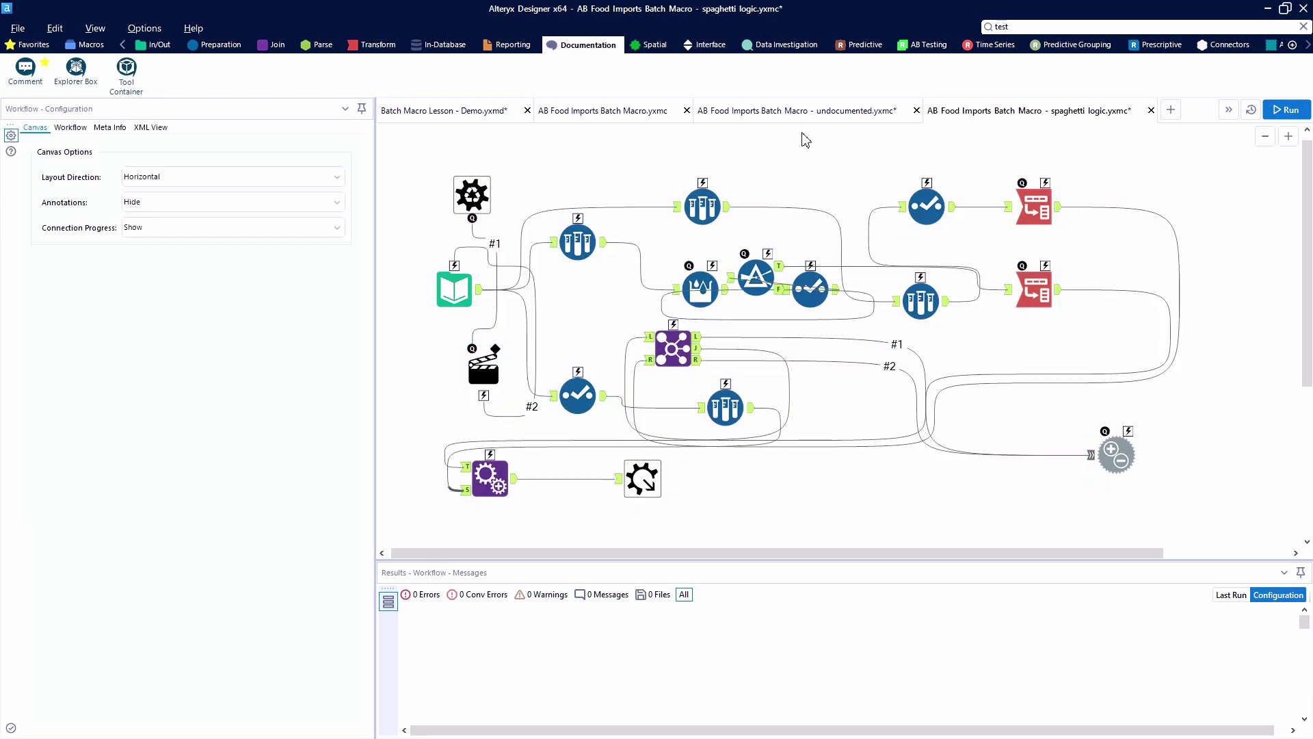
{"action": "left_click", "coordinate": [836, 111]}
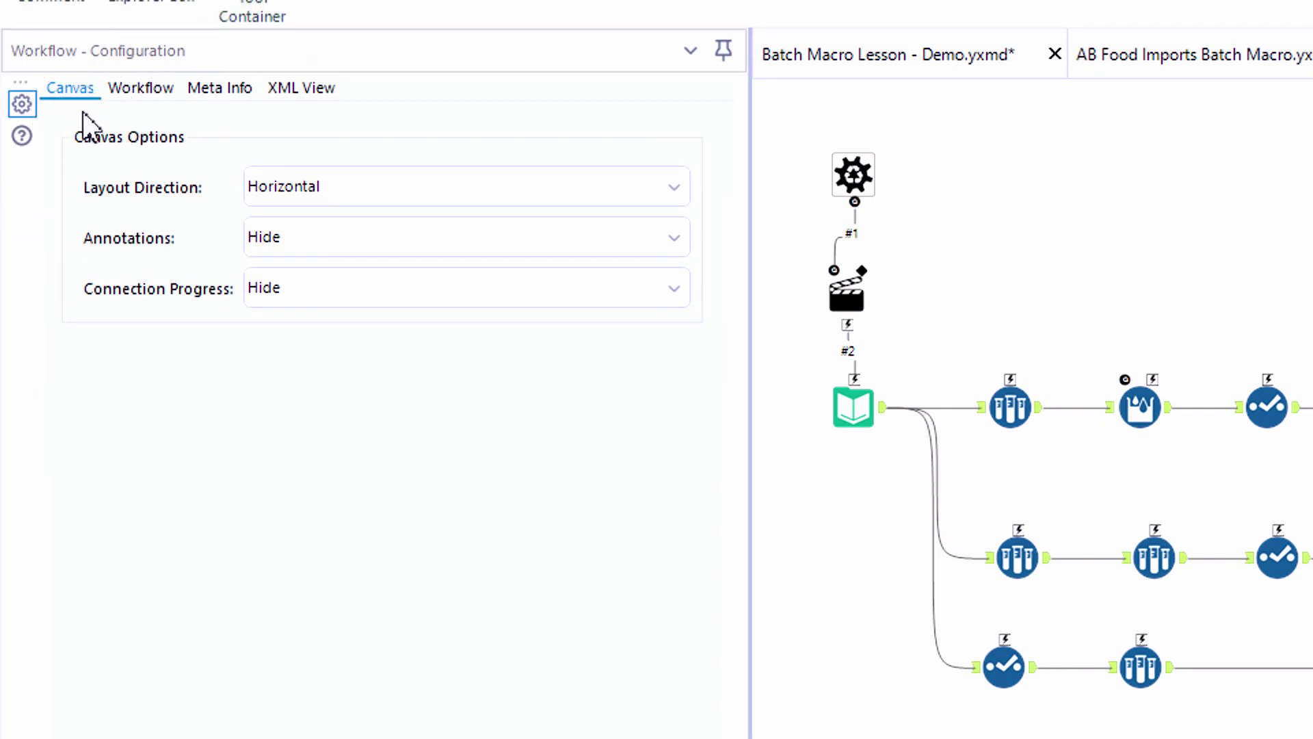
- Set Annotations to 'Show w/ Tool Names' and Connection Progress to 'Show', then select Input Data
{"action": "left_click", "coordinate": [286, 249]}
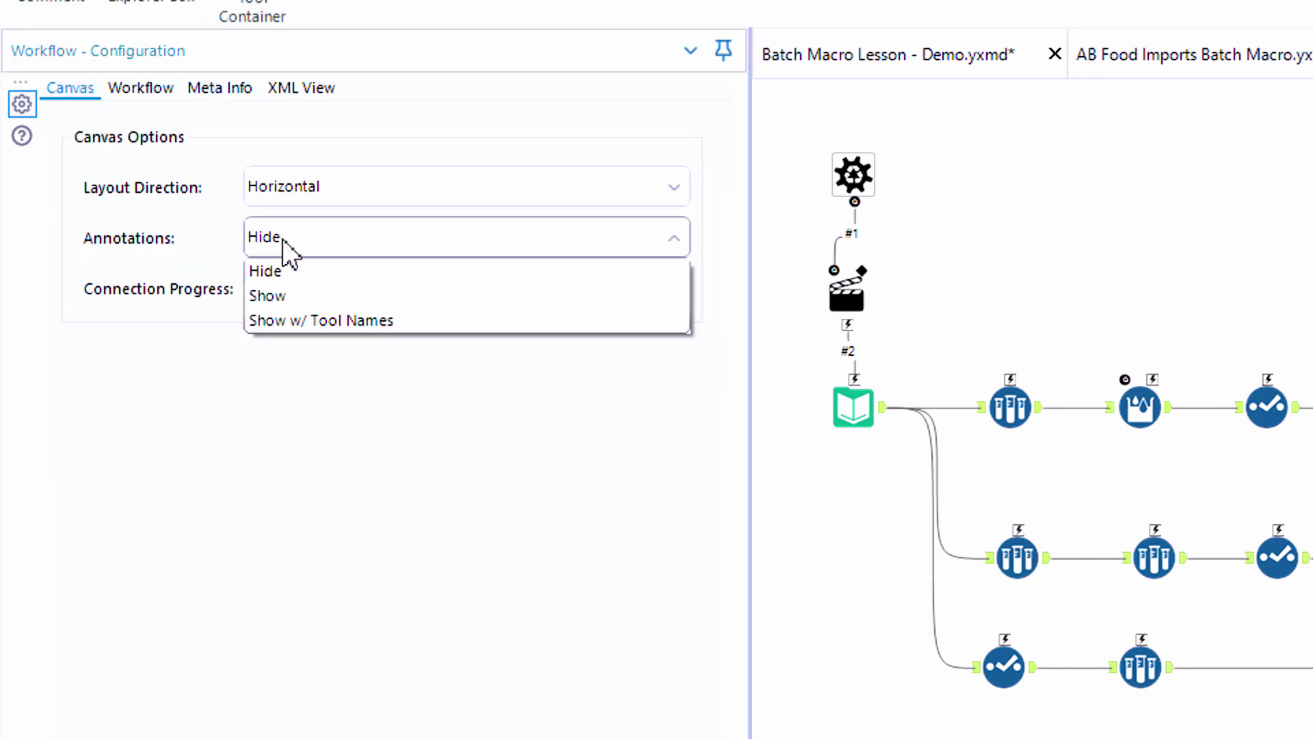
{"action": "left_click", "coordinate": [311, 289]}
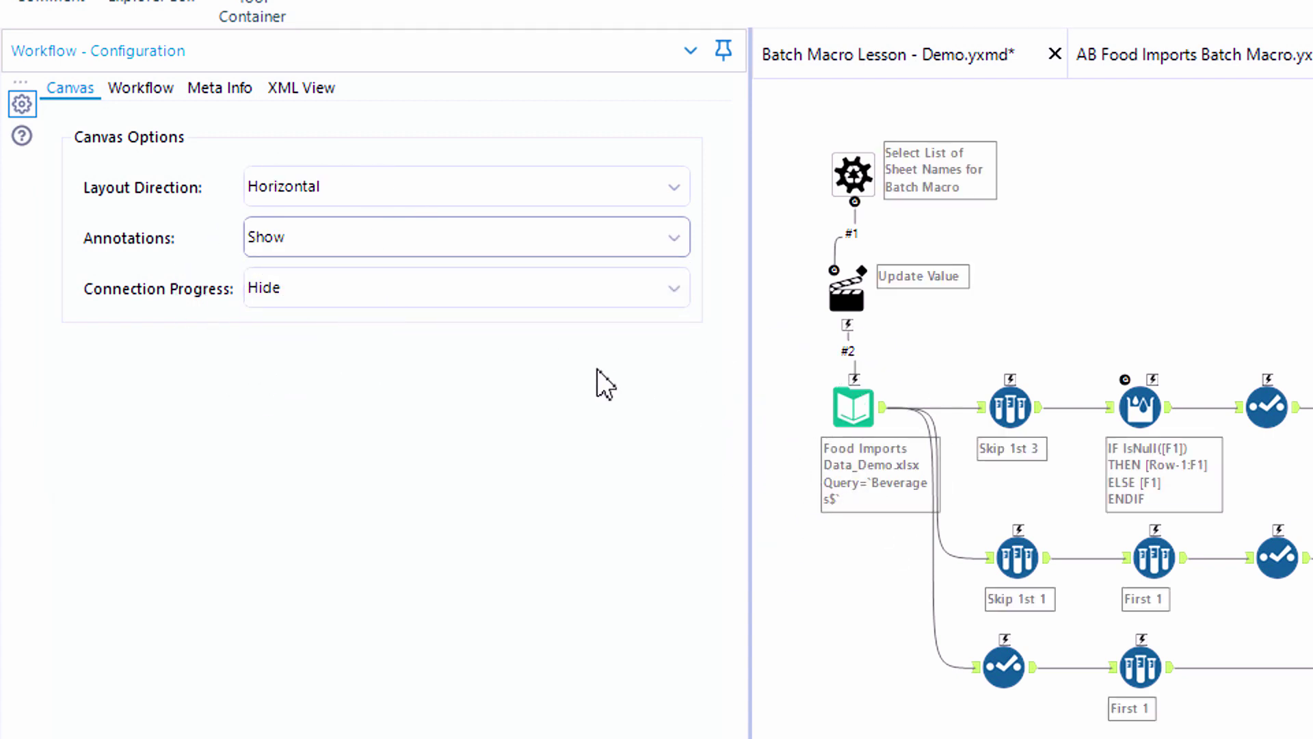
{"action": "left_click", "coordinate": [416, 249]}
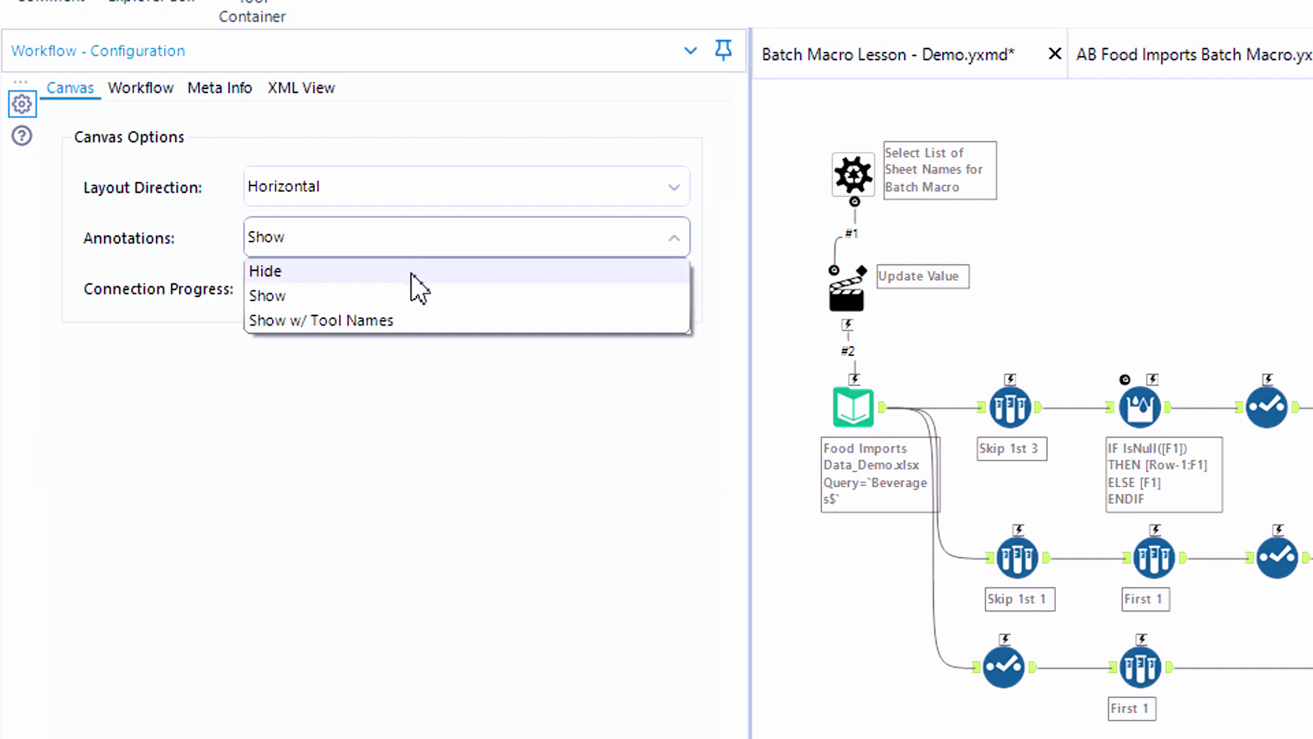
{"action": "left_click", "coordinate": [402, 319]}
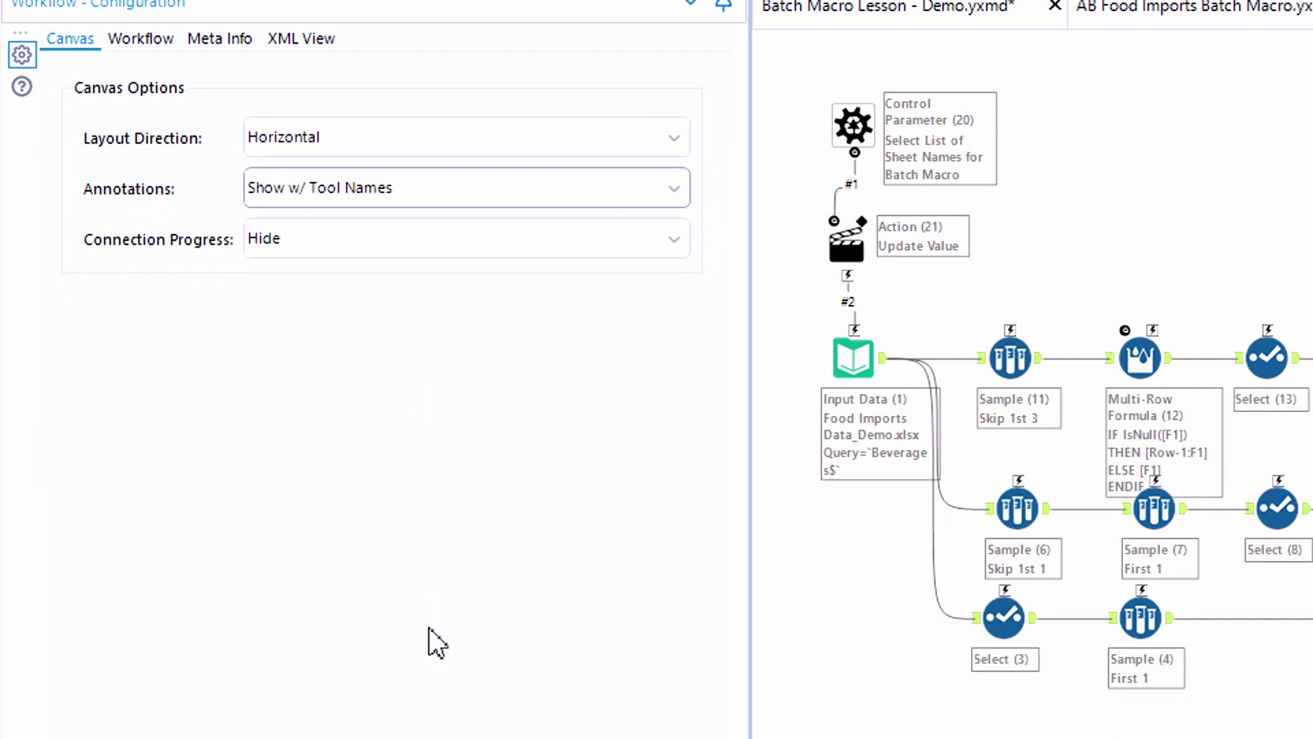
{"action": "left_click", "coordinate": [363, 254]}
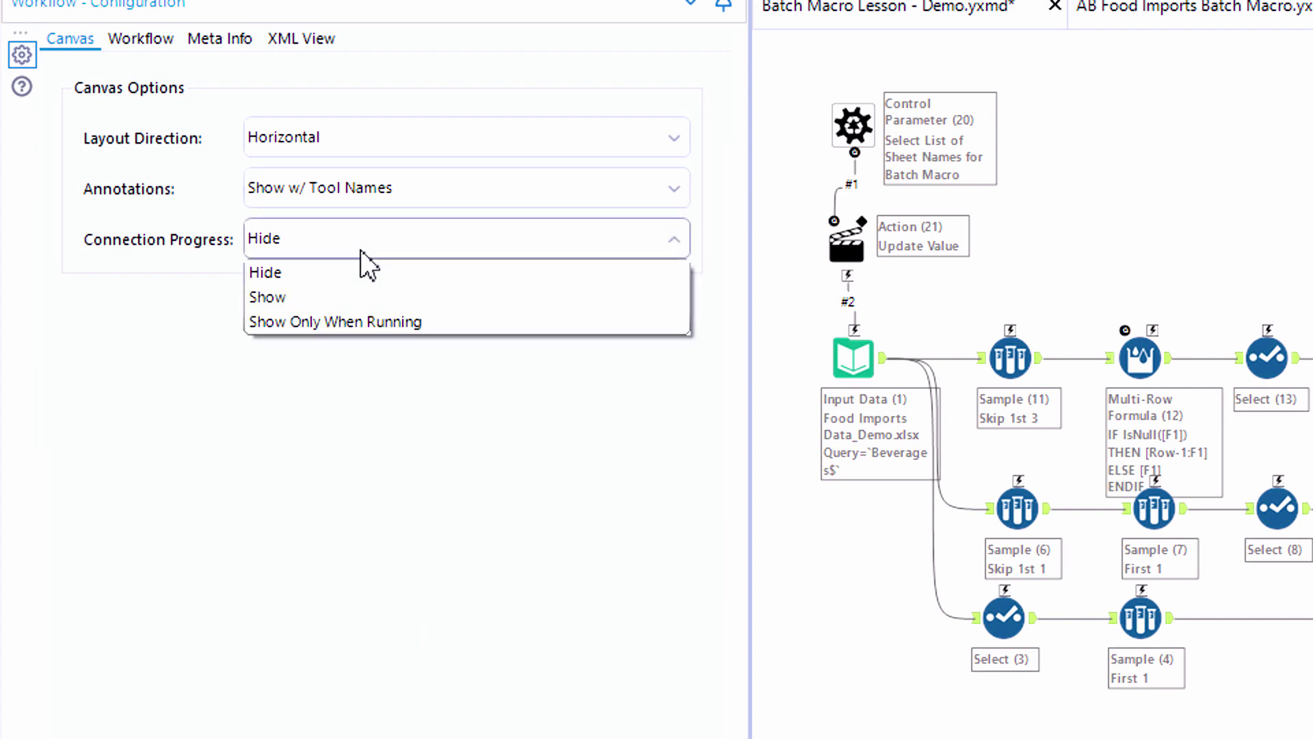
{"action": "left_click", "coordinate": [359, 298]}
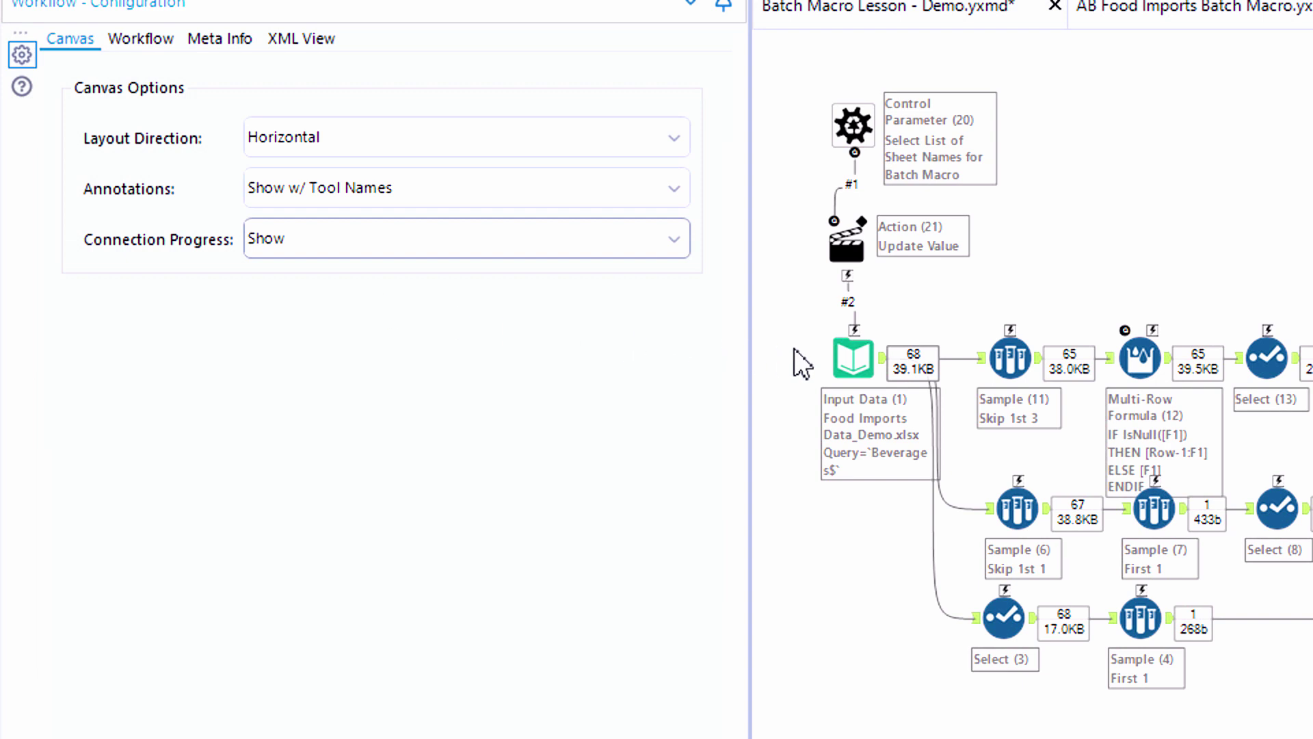
{"action": "left_click", "coordinate": [864, 360]}
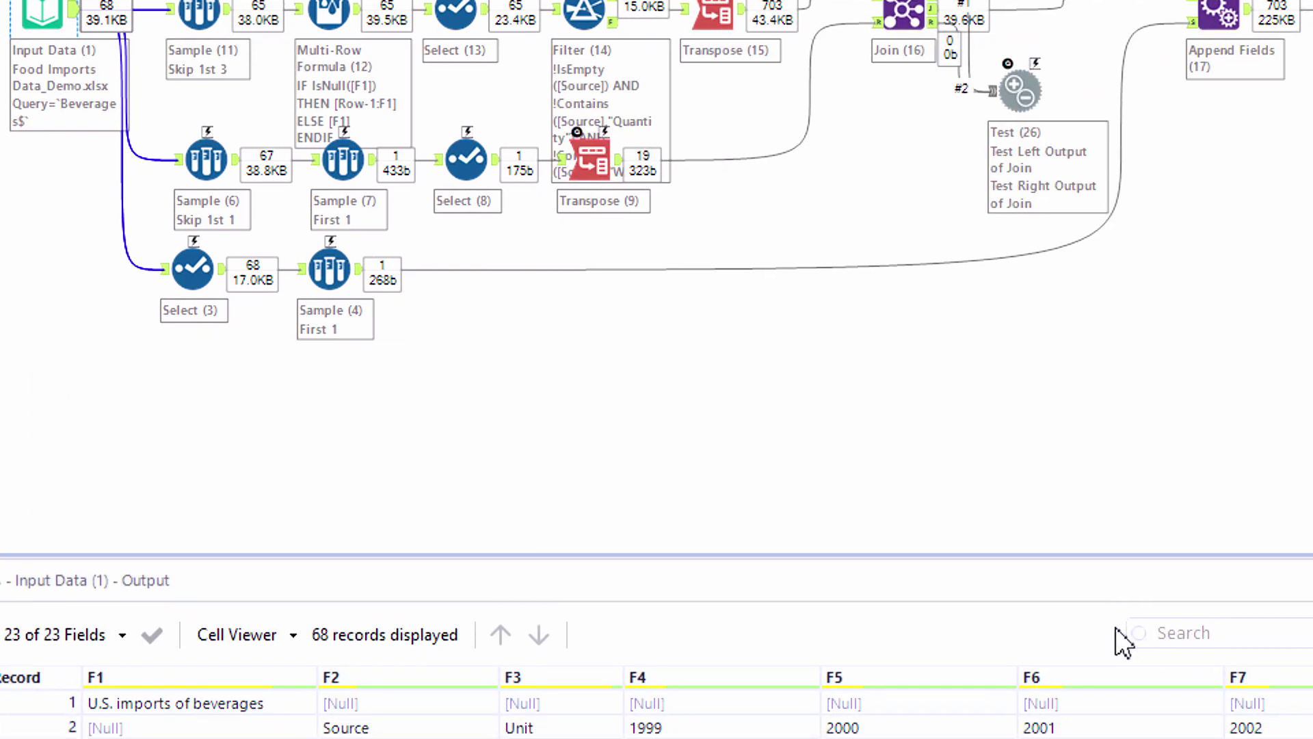
- Enlarge the results grid and display the Append Fields tool's 703-record output
{"action": "left_click_drag", "start_coordinate": [974, 555], "coordinate": [940, 404]}
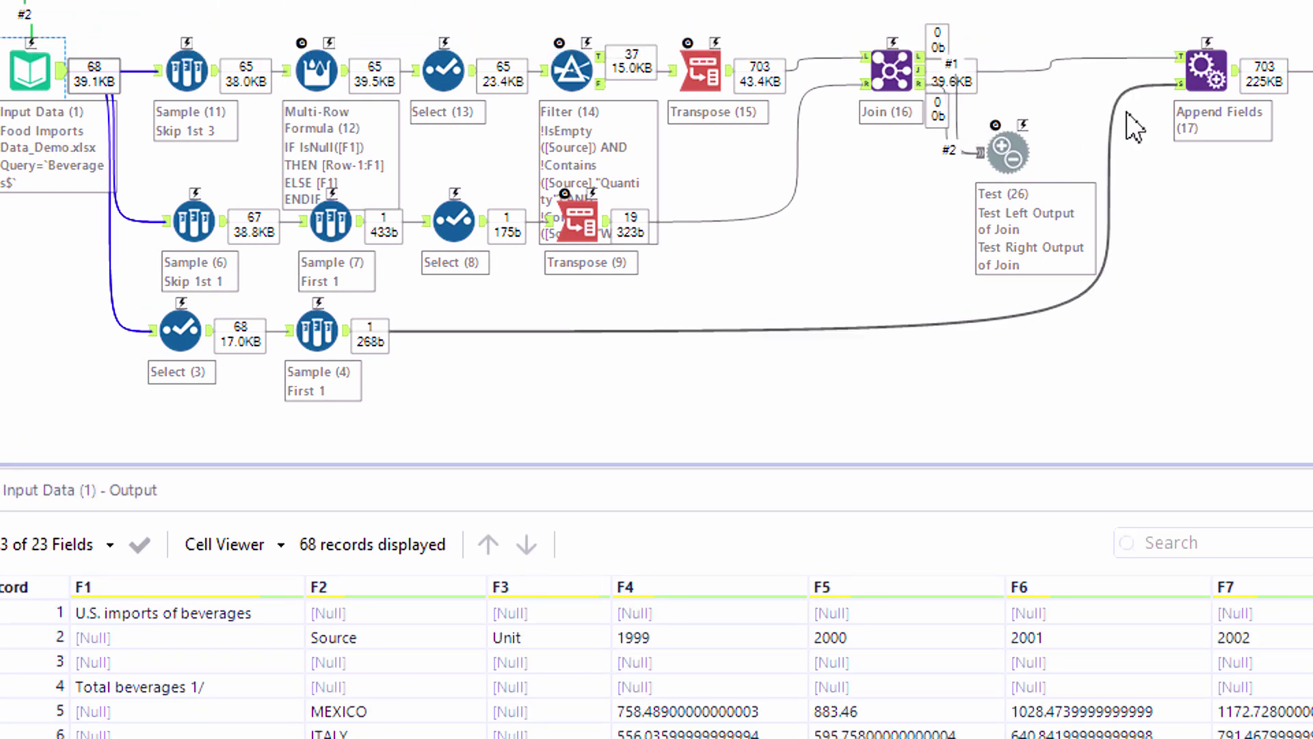
{"action": "left_click", "coordinate": [1209, 73]}
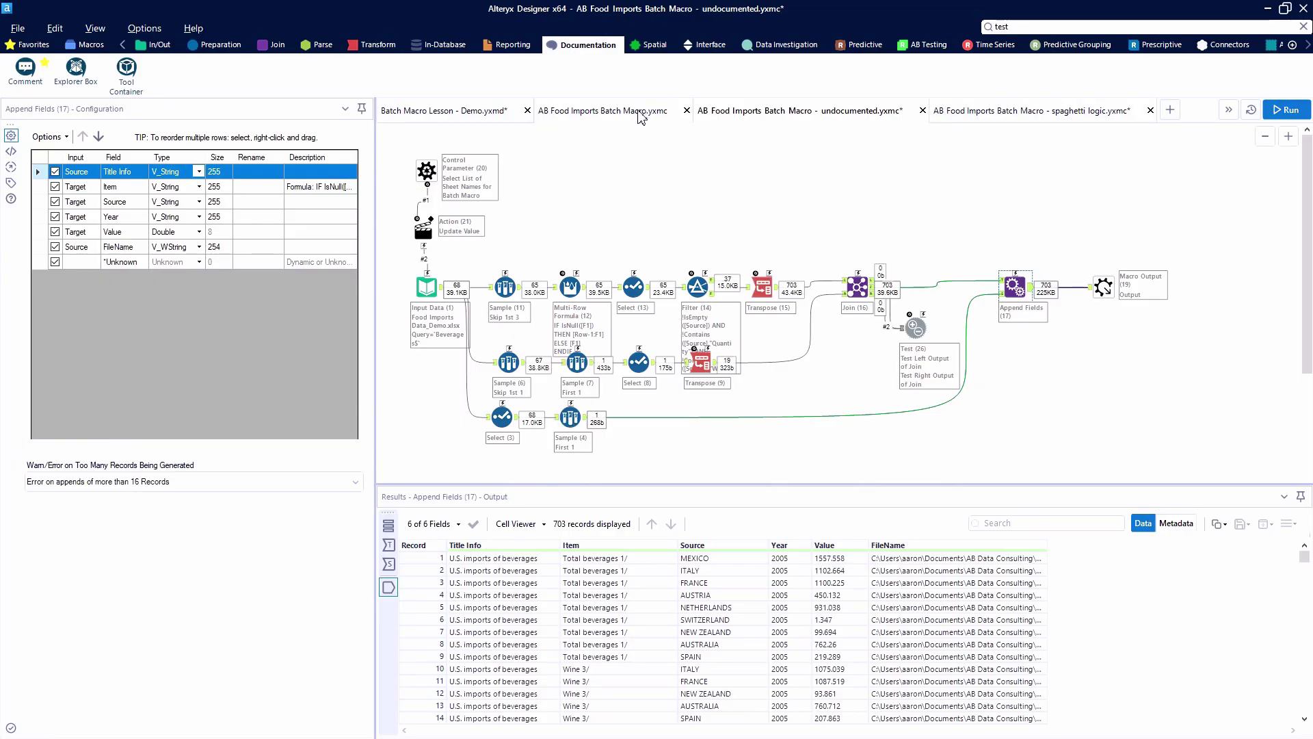
- Switch to AB Food Imports Batch Macro.yxmc, select the 1.3 Input Data tool and zoom in
{"action": "left_click", "coordinate": [640, 114]}
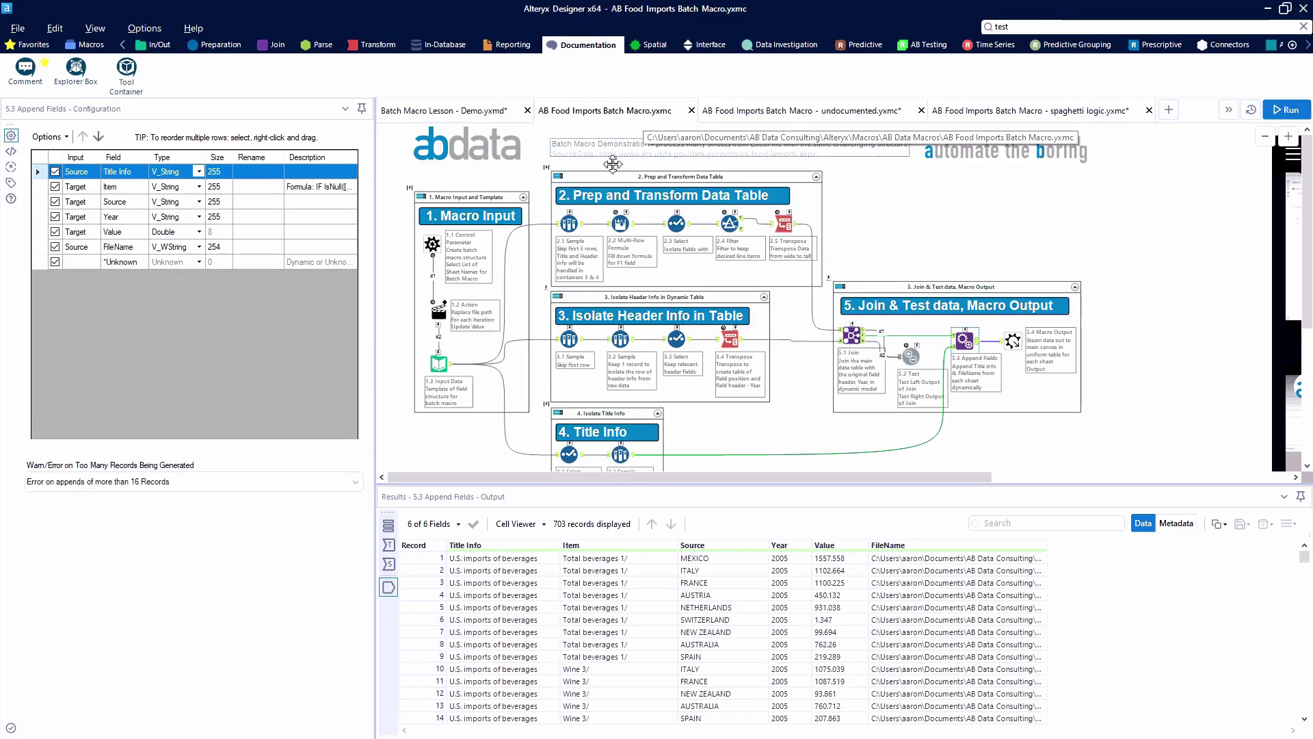
{"action": "left_click", "coordinate": [440, 363]}
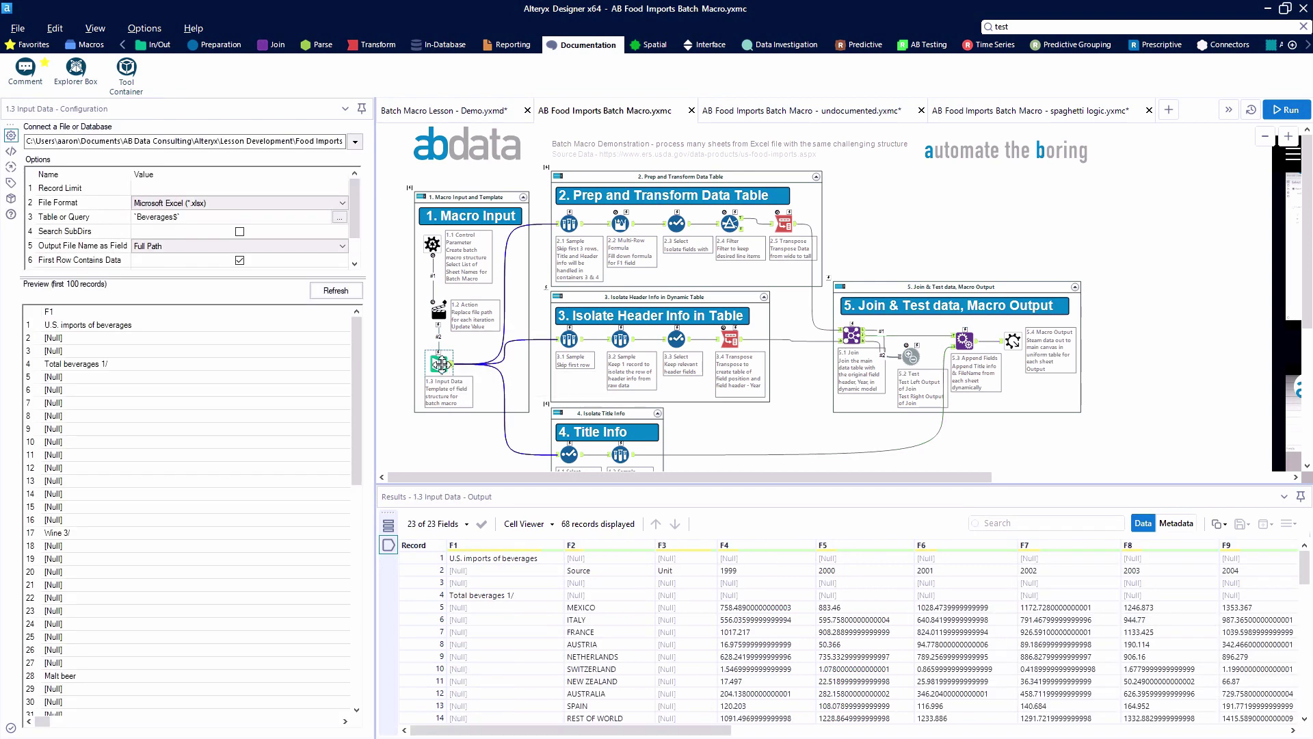
{"action": "scroll", "coordinate": [444, 370], "scroll_direction": "up", "scroll_amount": 5}
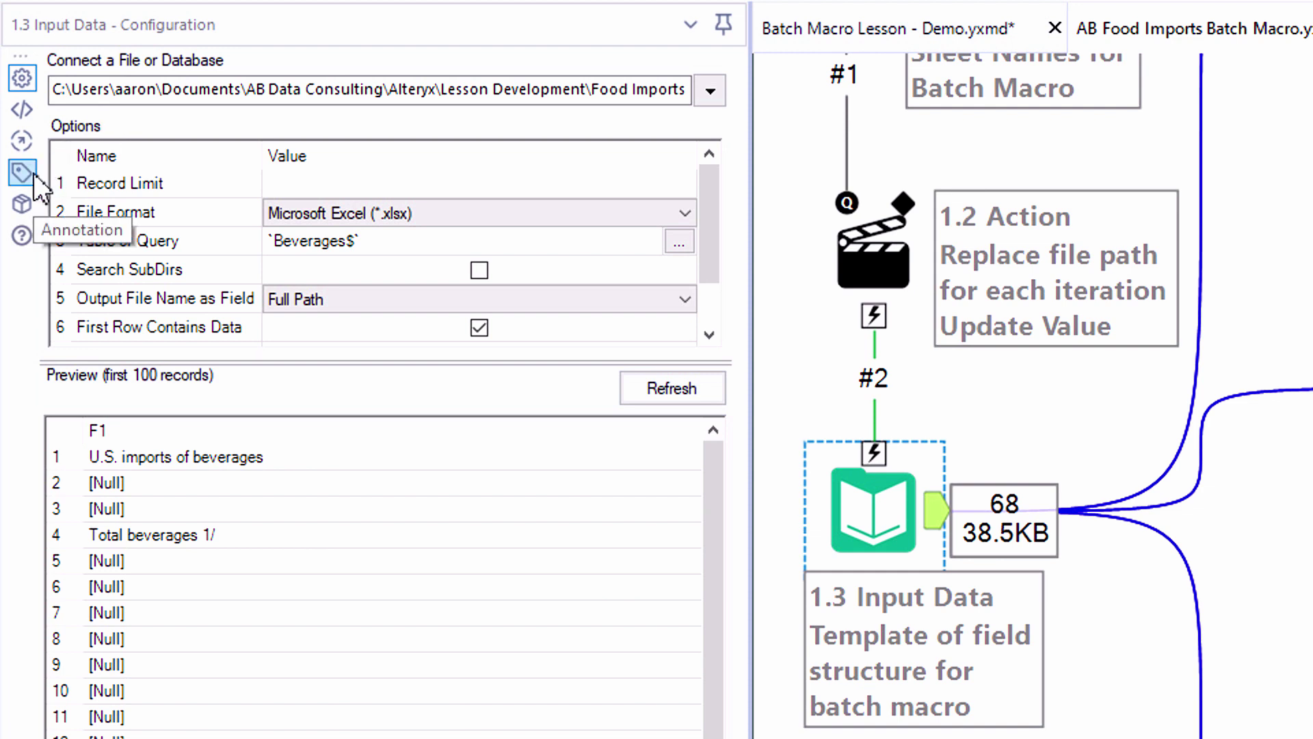
- Rename the 1.3 Input Data tool to '1.3 Input Data - DEMO' in its Annotation settings
{"action": "left_click", "coordinate": [35, 177]}
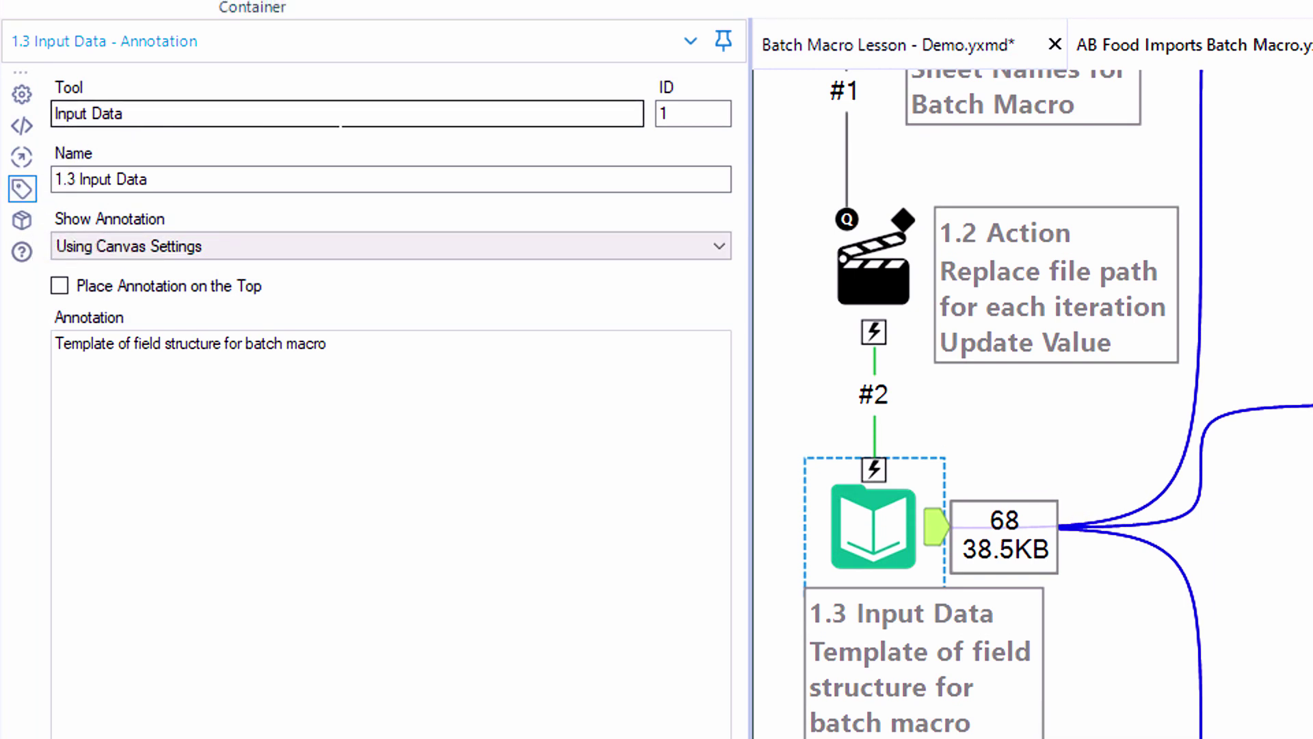
{"action": "left_click", "coordinate": [675, 116]}
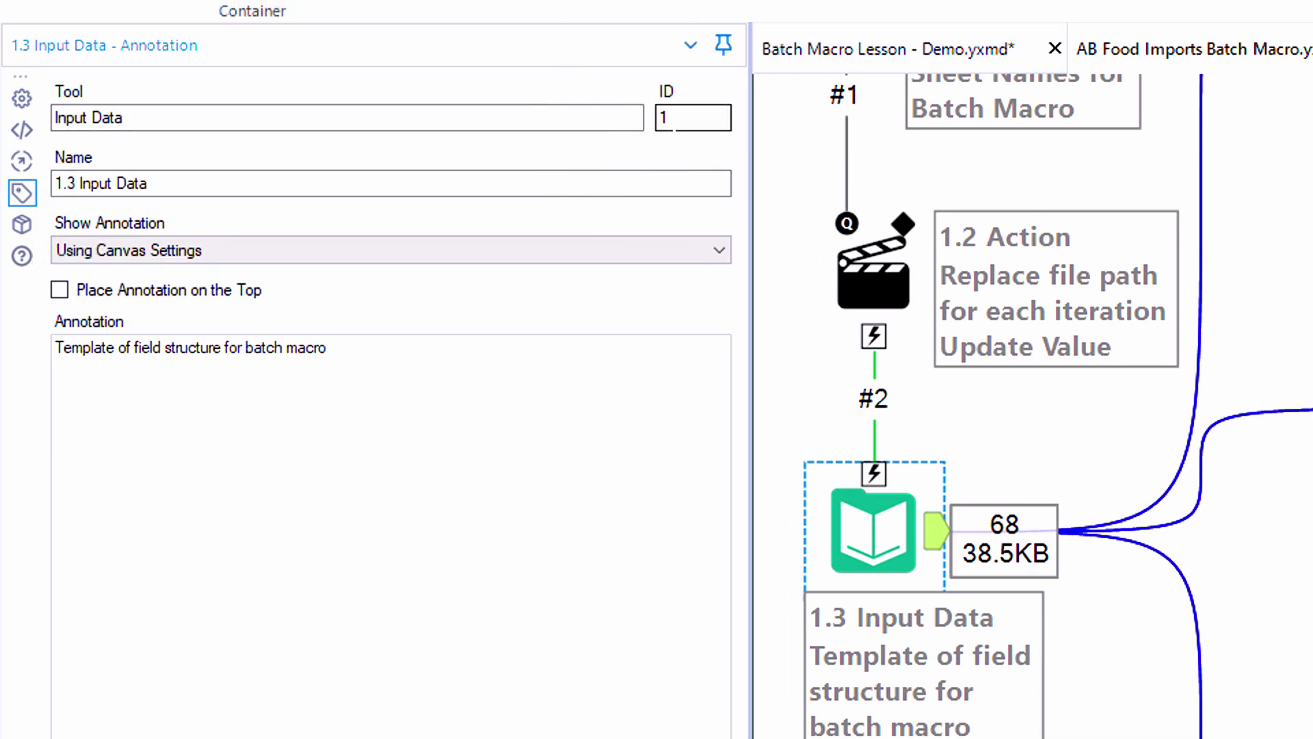
{"action": "left_click", "coordinate": [352, 184]}
{"action": "type", "text": "- DEMO"}
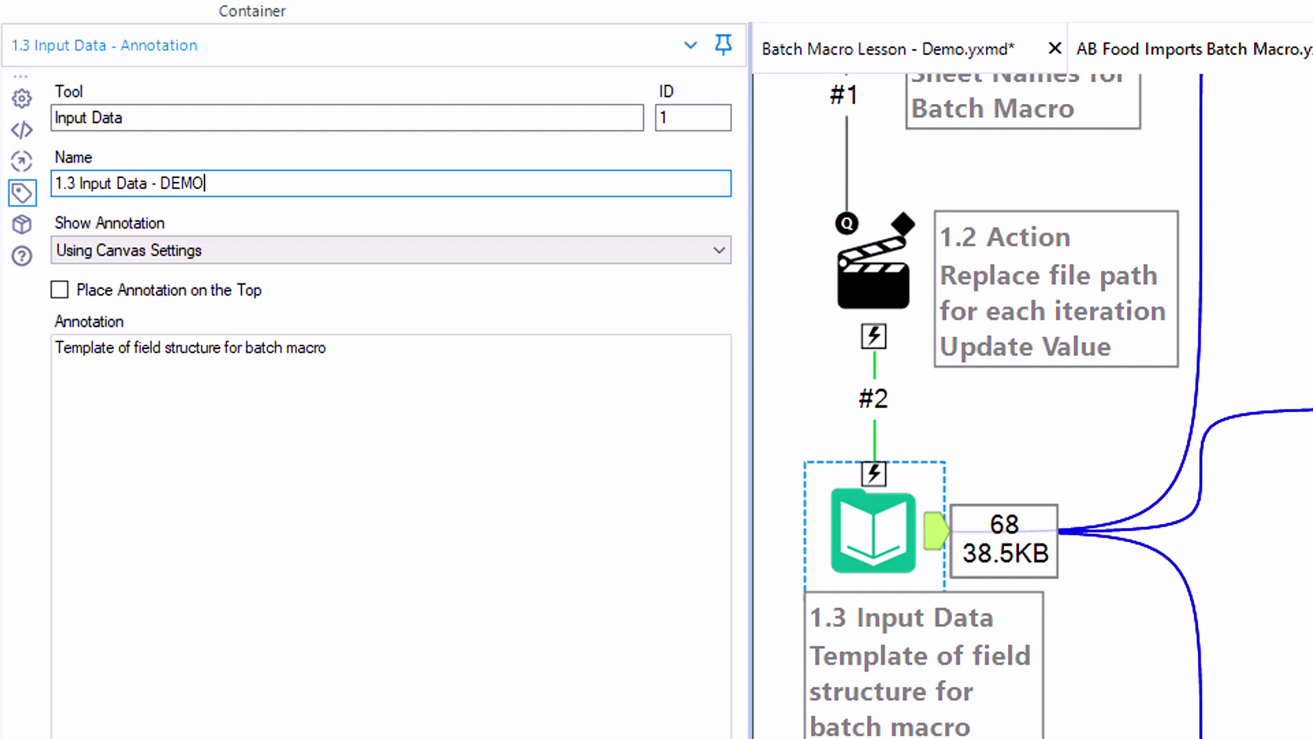
{"action": "left_click", "coordinate": [874, 336], "text": "ctrl"}
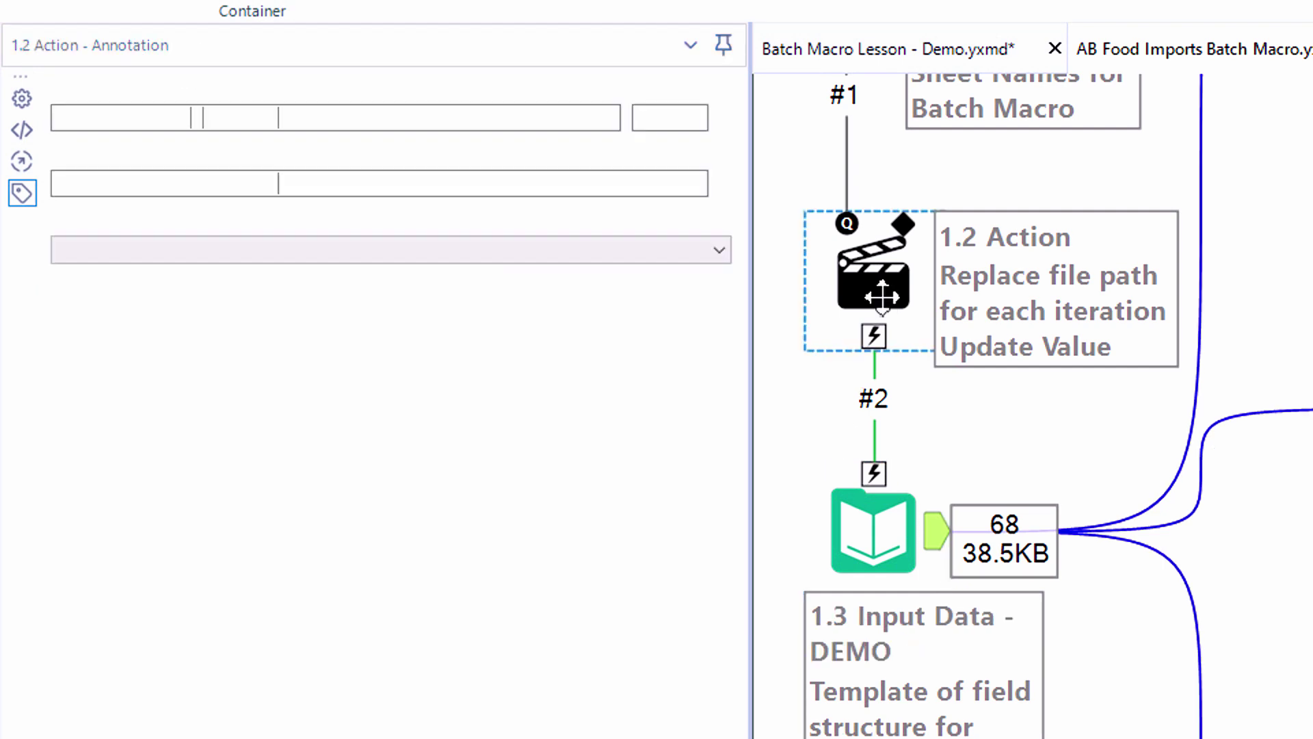
{"action": "left_click", "coordinate": [891, 517]}
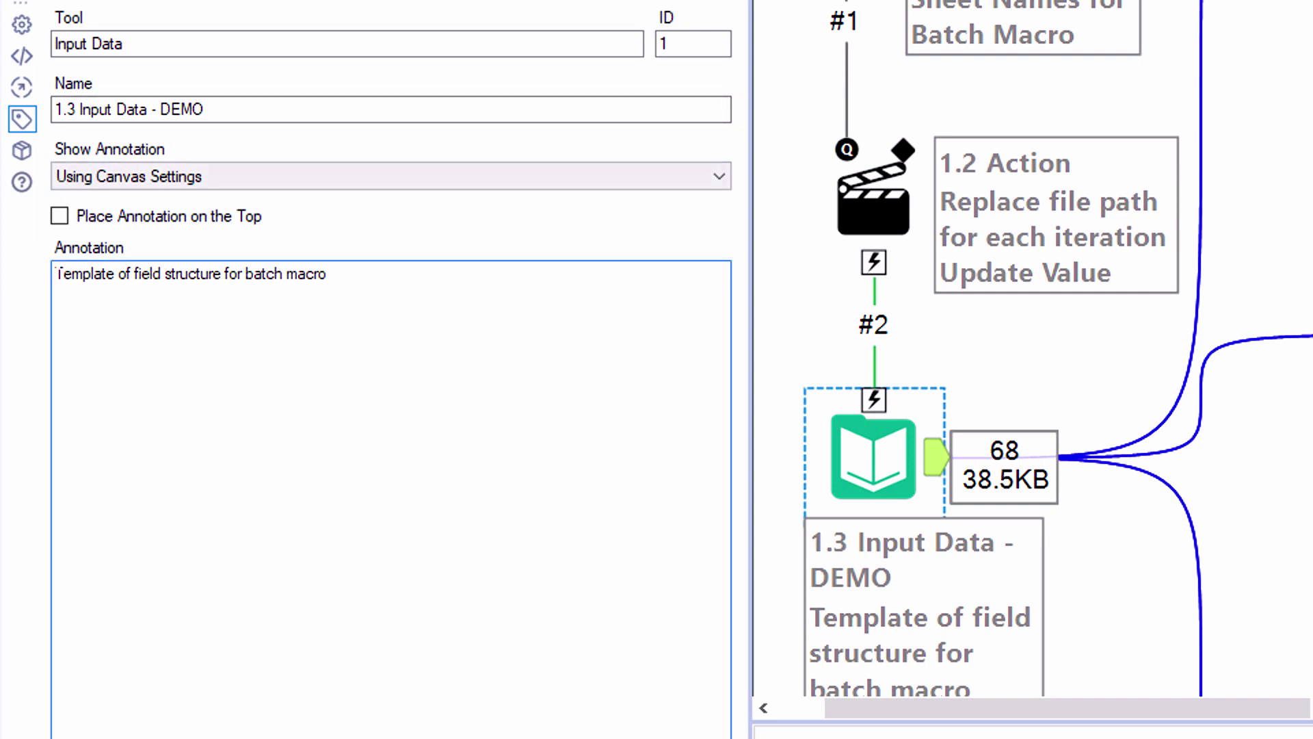
- Review the tool's annotation text 'Template of field structure for batch macro'
{"action": "left_click_drag", "start_coordinate": [55, 273], "coordinate": [328, 274]}
{"action": "left_click", "coordinate": [328, 274]}
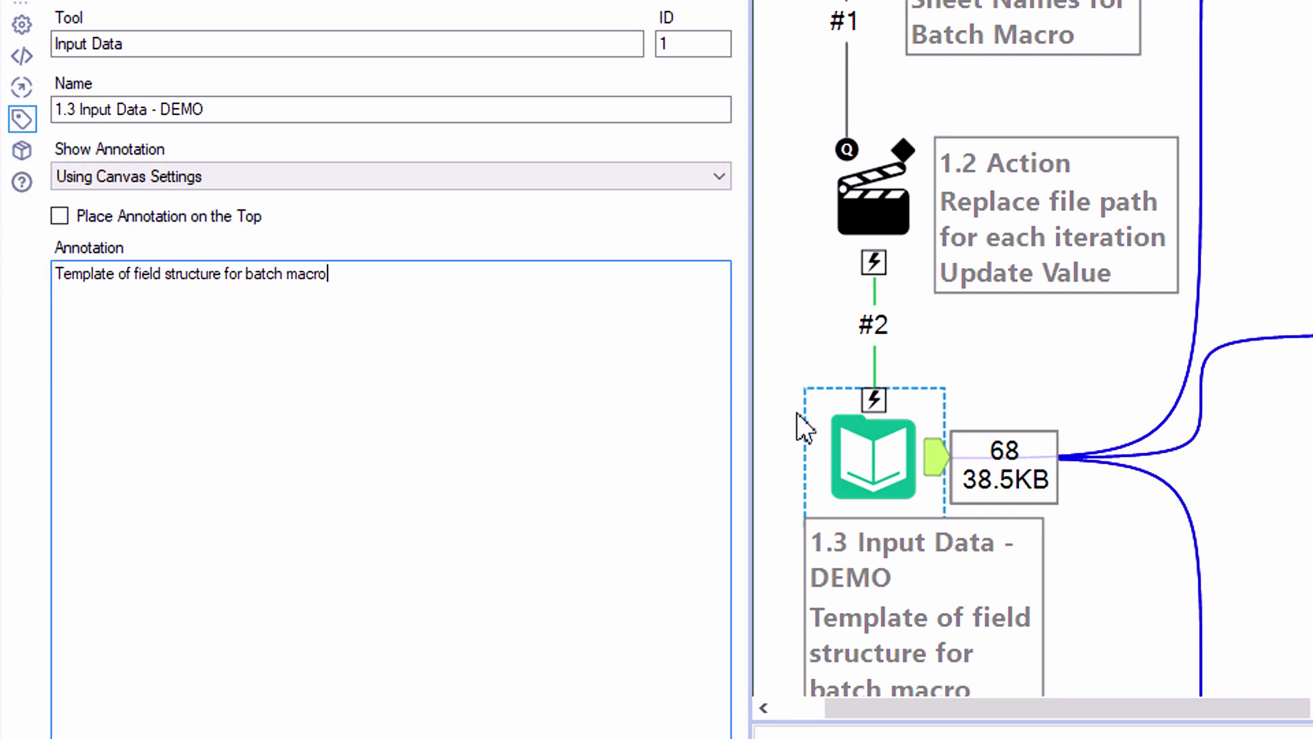
{"action": "left_click_drag", "start_coordinate": [877, 708], "coordinate": [1045, 708]}
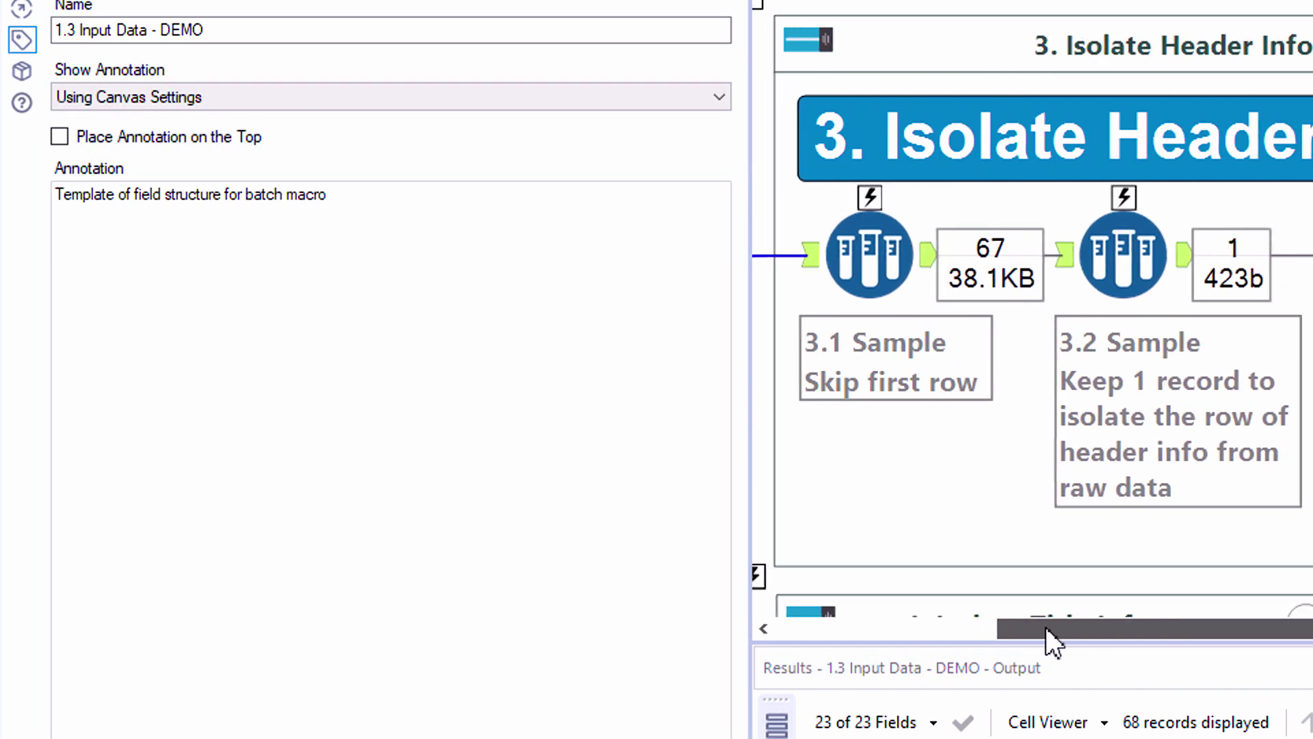
- Select the 3.1 Sample tool and view its annotation text
{"action": "left_click_drag", "start_coordinate": [1045, 625], "coordinate": [1053, 626]}
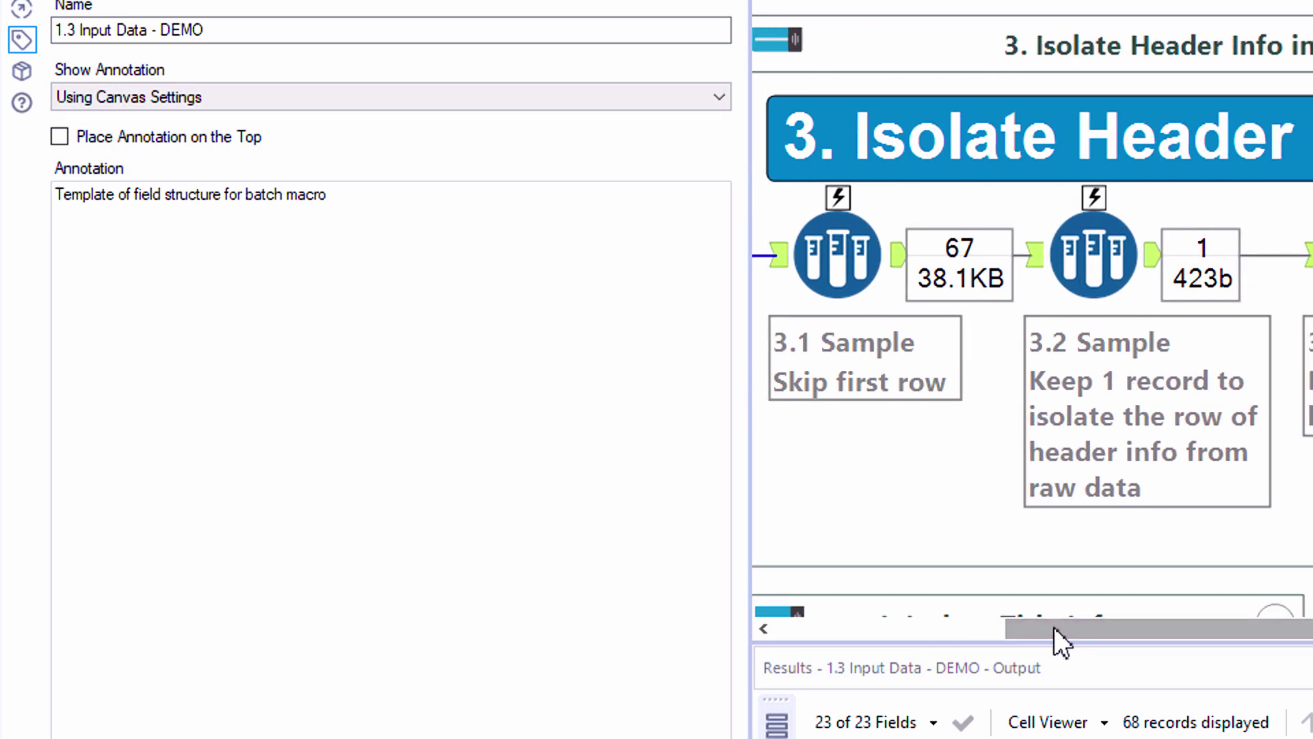
{"action": "left_click", "coordinate": [872, 286]}
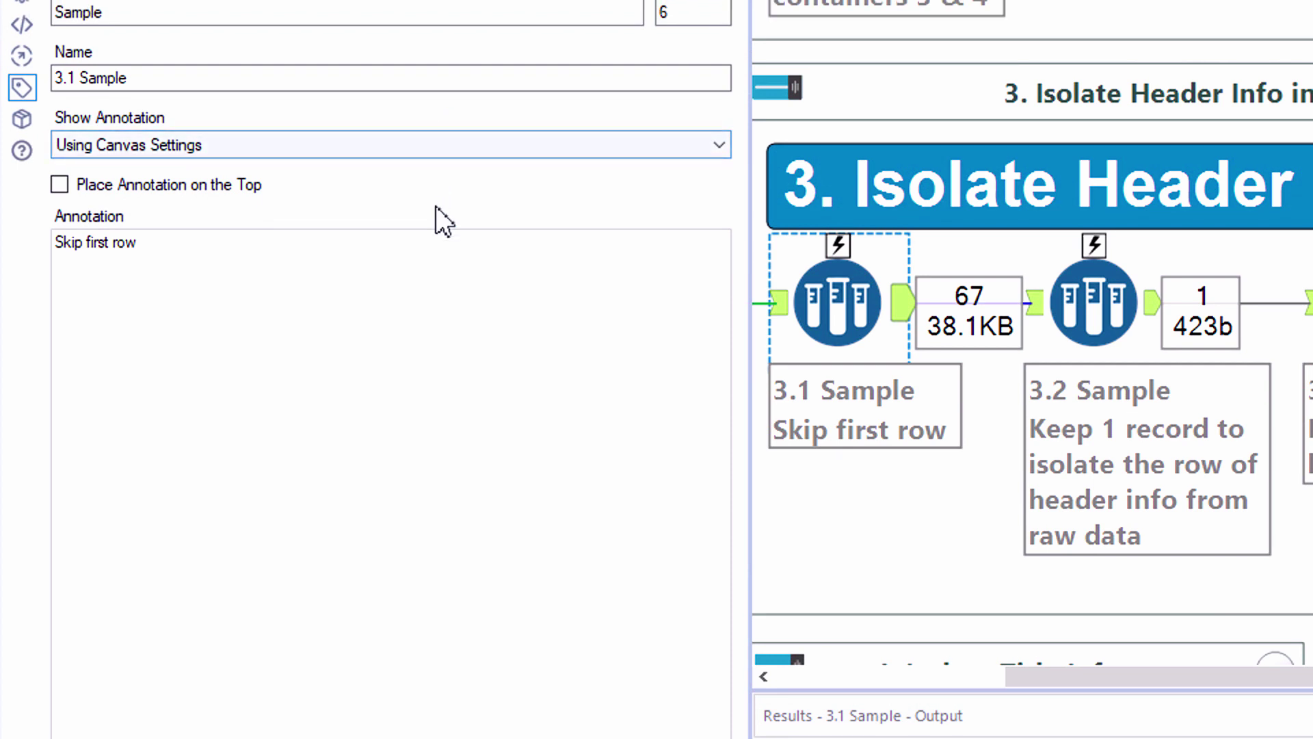
{"action": "left_click", "coordinate": [213, 236]}
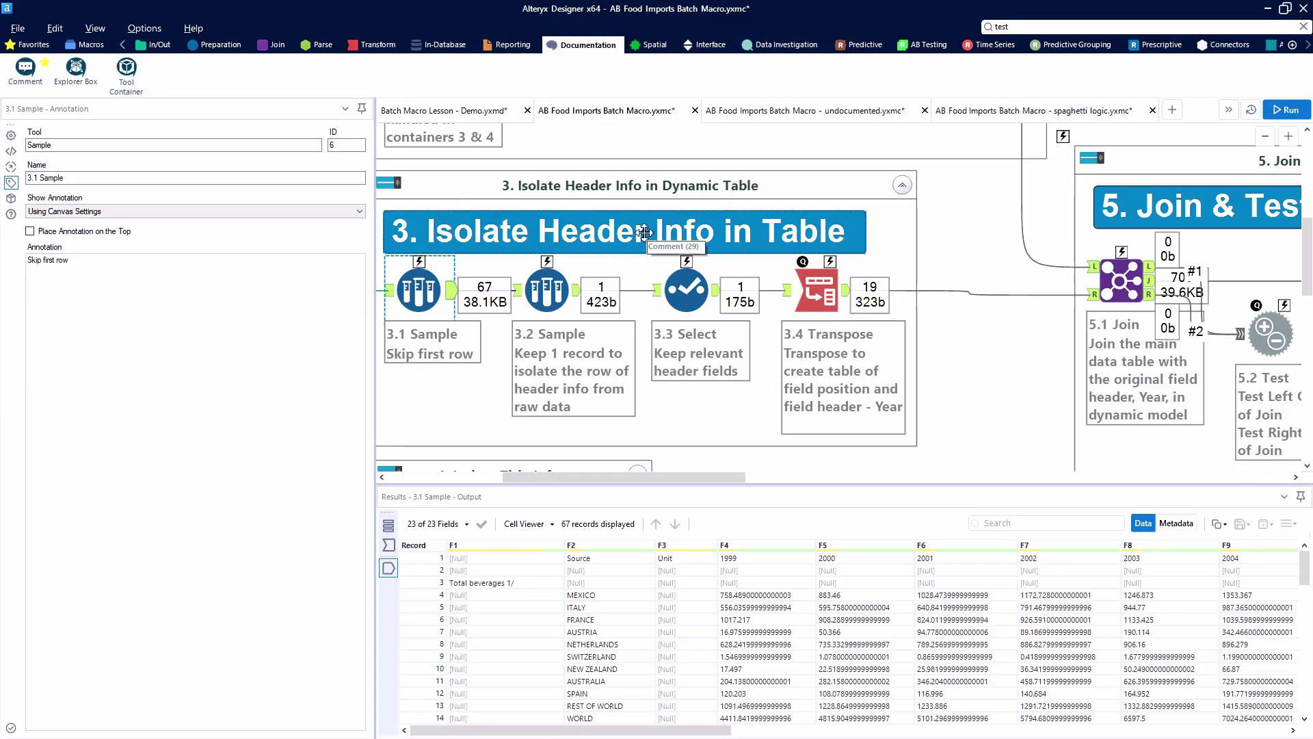
- Zoom out to the whole workflow and bring up the '2. Prep and Transform Data Table' container settings
{"action": "scroll", "coordinate": [643, 232], "scroll_direction": "down", "scroll_amount": 3}
{"action": "scroll", "coordinate": [644, 233], "scroll_direction": "down", "scroll_amount": 2}
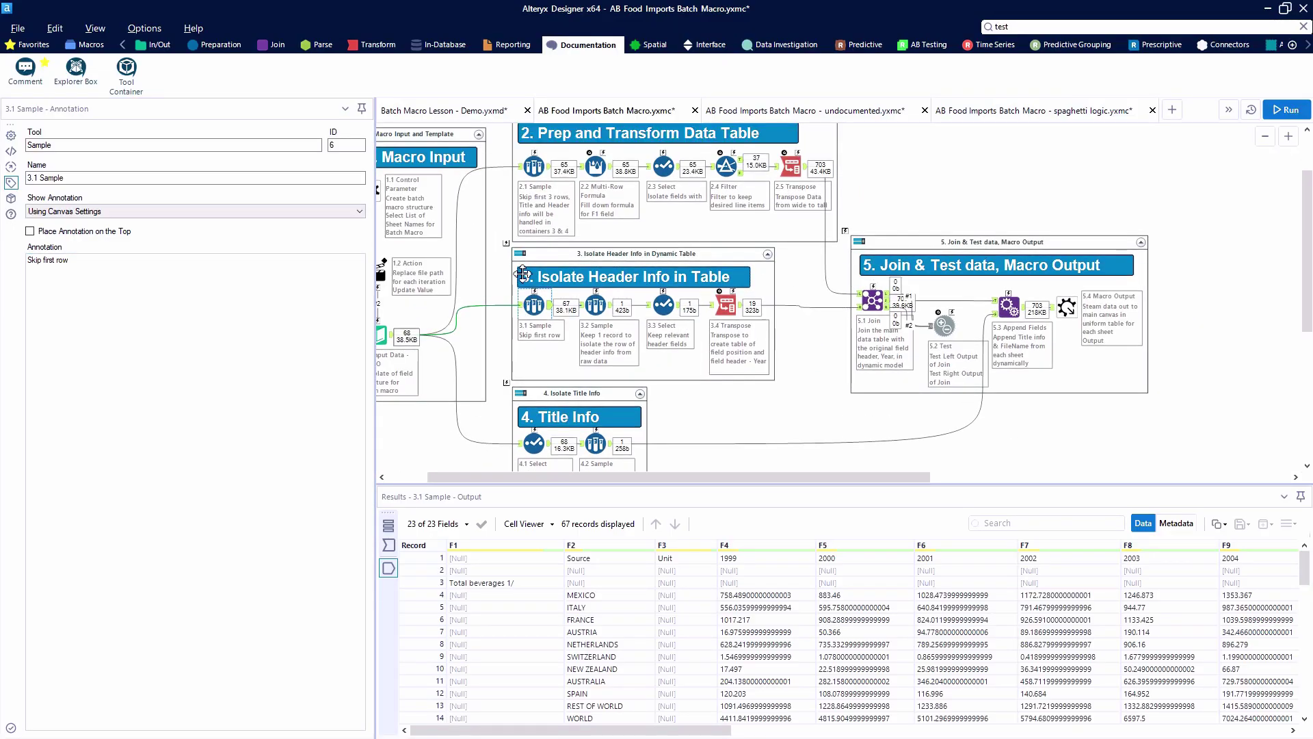
{"action": "left_click_drag", "start_coordinate": [510, 477], "coordinate": [470, 476]}
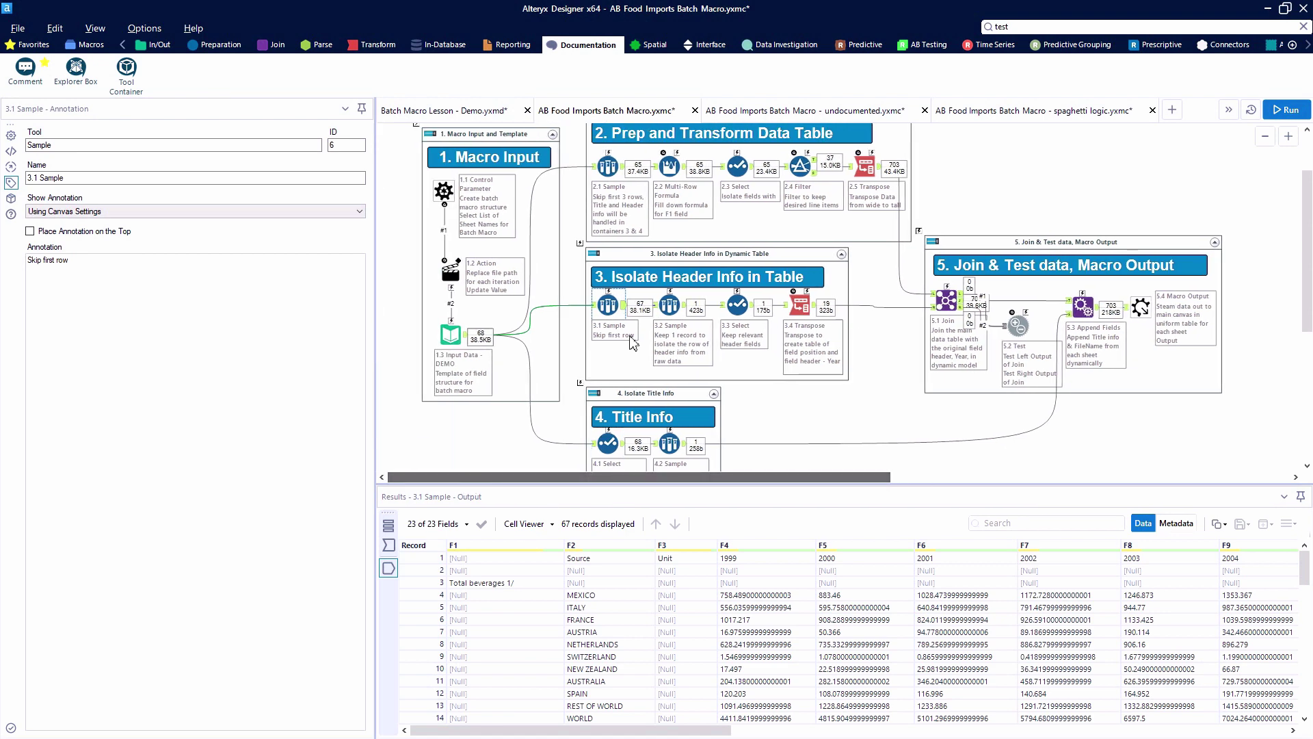
{"action": "scroll", "coordinate": [684, 205], "scroll_direction": "up", "scroll_amount": 1}
{"action": "left_click", "coordinate": [704, 132]}
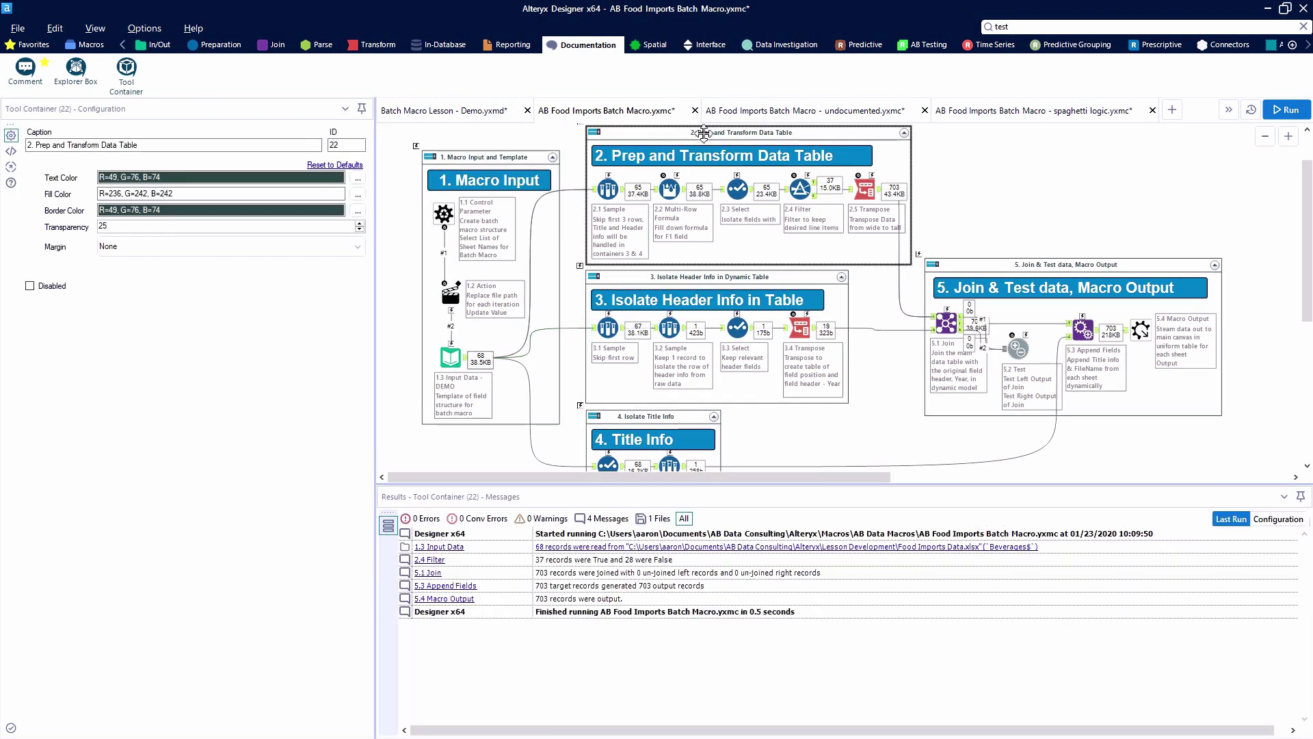
{"action": "left_click", "coordinate": [667, 278]}
{"action": "right_click", "coordinate": [667, 281]}
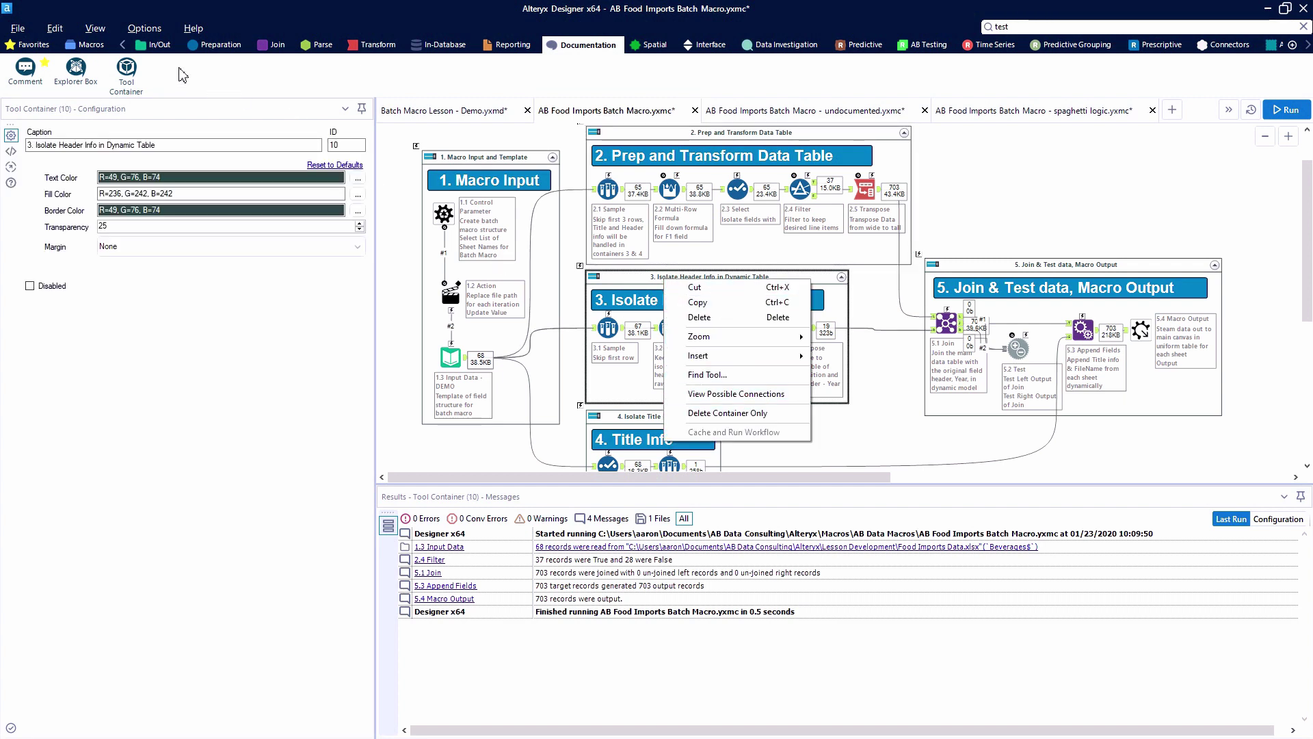
{"action": "left_click", "coordinate": [128, 69]}
{"action": "left_click", "coordinate": [127, 67]}
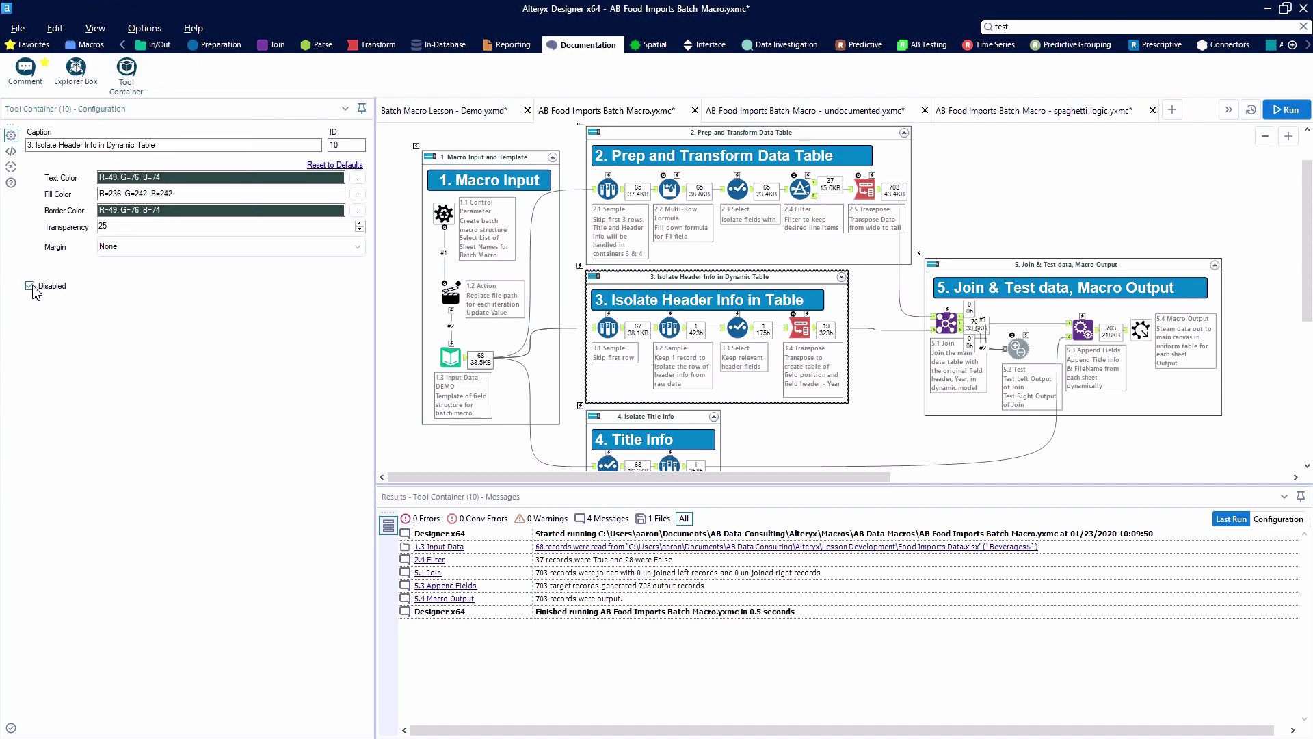
{"action": "left_click", "coordinate": [406, 287]}
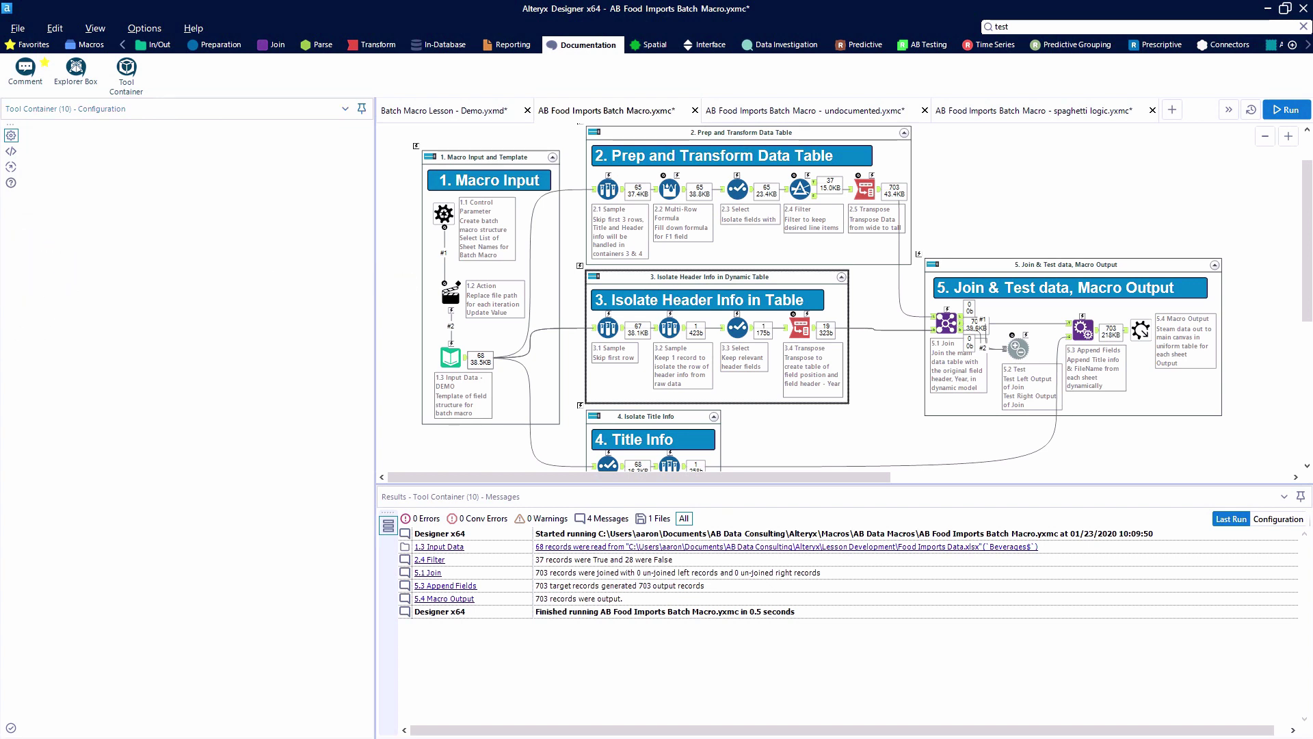
{"action": "left_click", "coordinate": [594, 277]}
{"action": "left_click", "coordinate": [590, 277]}
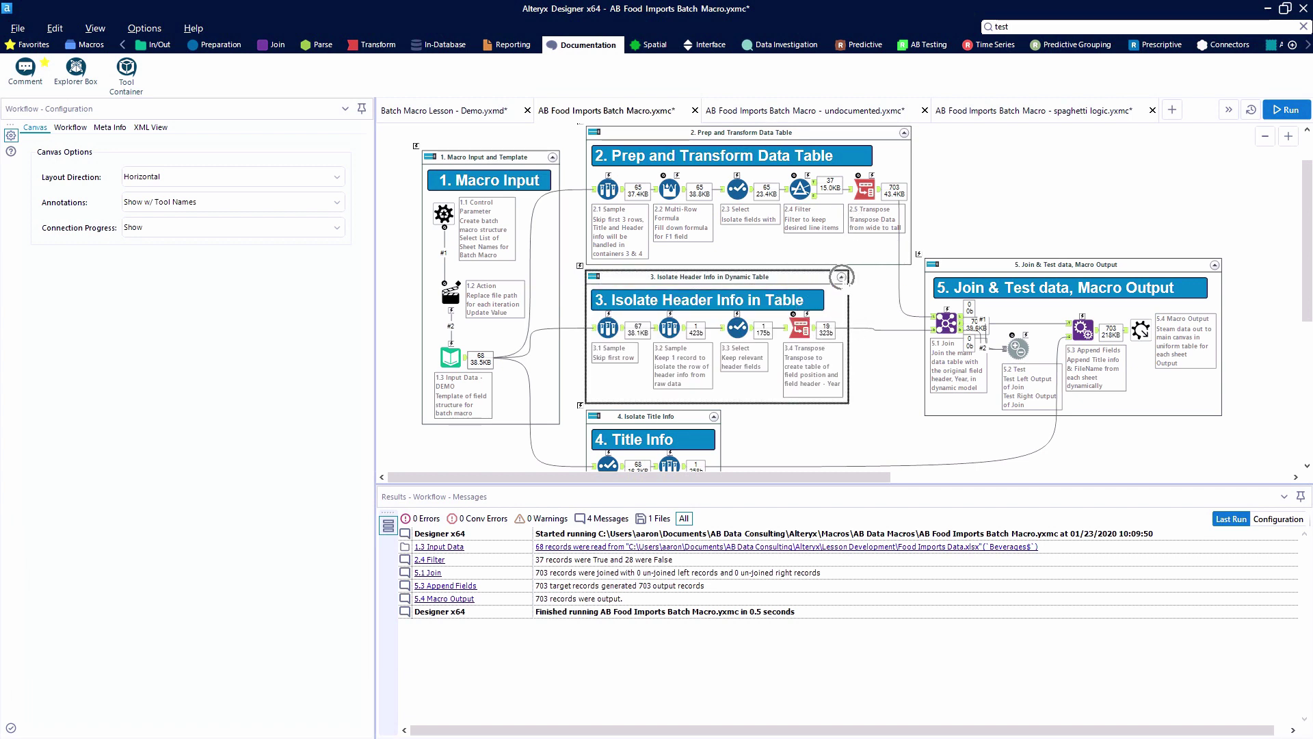
- Collapse container 3 to its title bar and expand it again
{"action": "left_click", "coordinate": [841, 277]}
{"action": "left_click", "coordinate": [749, 277]}
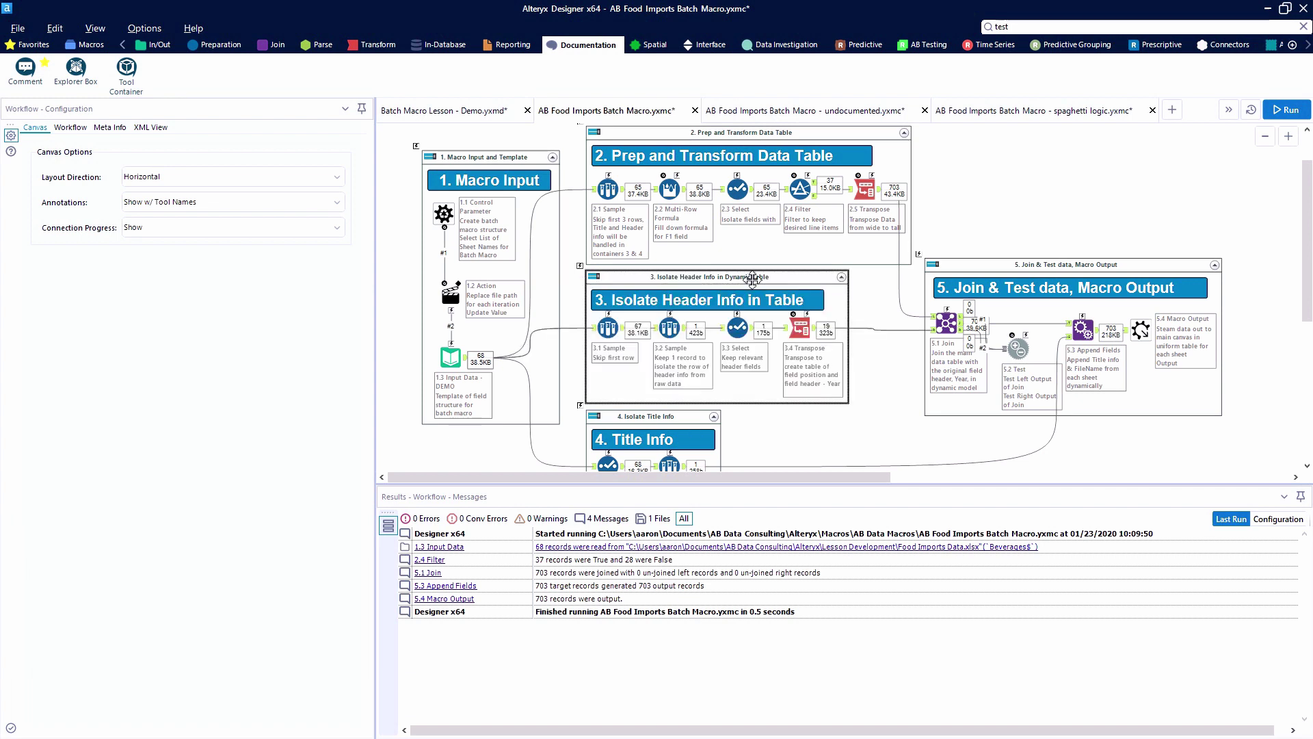
{"action": "scroll", "coordinate": [751, 277], "scroll_direction": "down", "scroll_amount": 2}
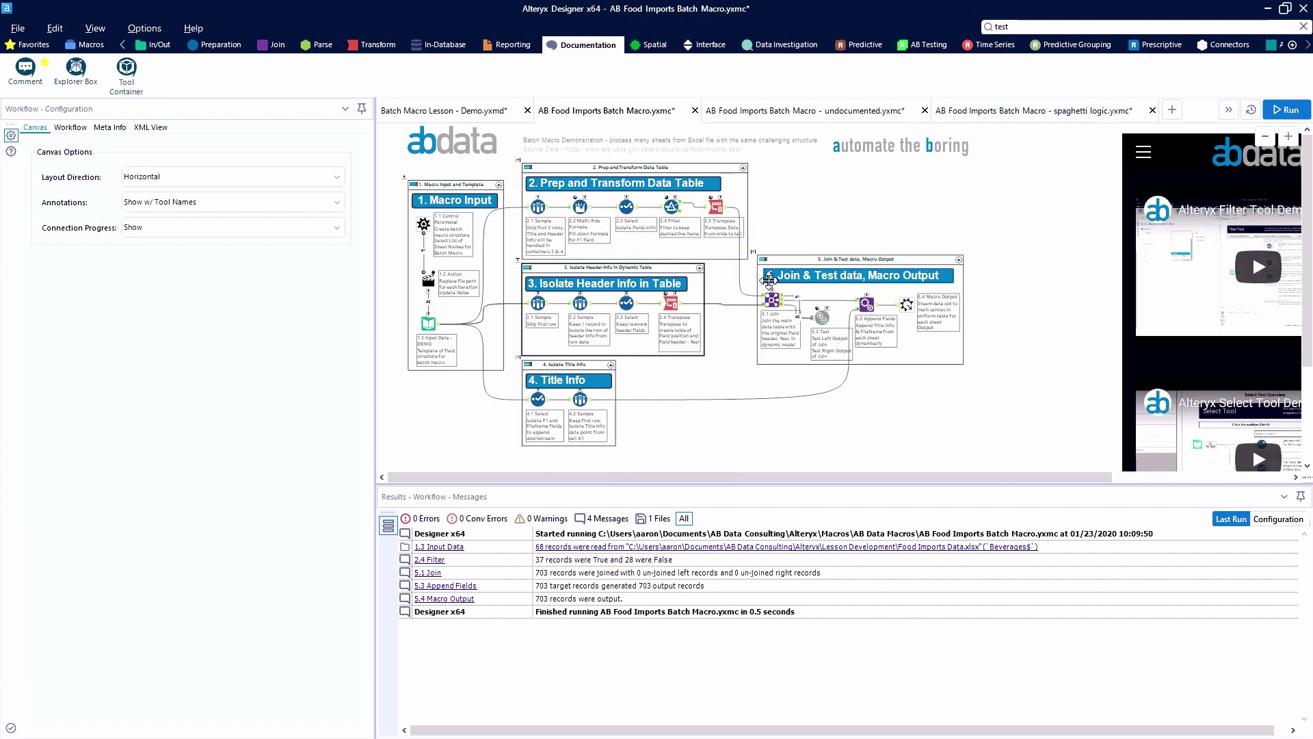
- Move the '5. Join & Test data, Macro Output' heading comment and the 5.3 Append Fields tool
{"action": "mouse_move", "coordinate": [818, 276]}
{"action": "left_mouse_down"}
{"action": "mouse_move", "coordinate": [829, 213]}
{"action": "mouse_move", "coordinate": [836, 245]}
{"action": "mouse_move", "coordinate": [693, 443]}
{"action": "mouse_move", "coordinate": [664, 443]}
{"action": "mouse_move", "coordinate": [748, 231]}
{"action": "mouse_move", "coordinate": [862, 202]}
{"action": "mouse_move", "coordinate": [818, 286]}
{"action": "left_mouse_up"}
{"action": "scroll", "coordinate": [818, 286], "scroll_direction": "up", "scroll_amount": 4}
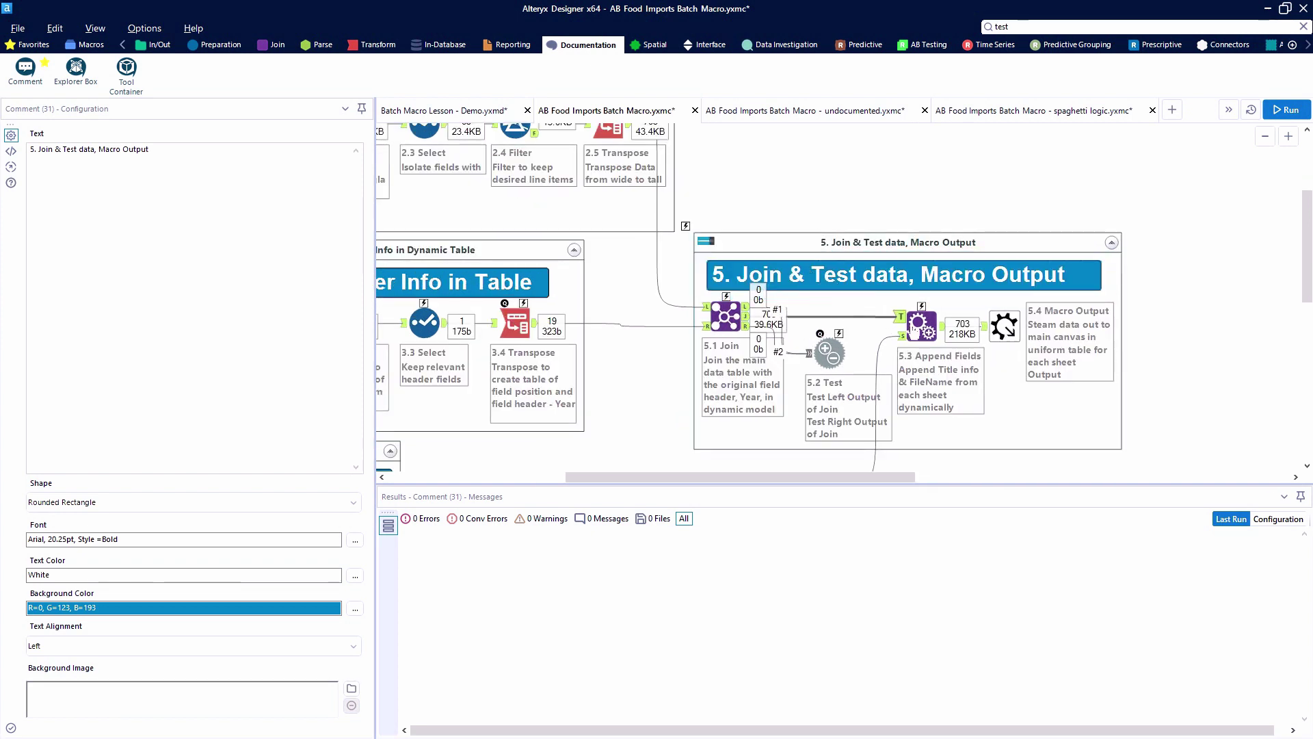
{"action": "left_click_drag", "start_coordinate": [905, 311], "coordinate": [909, 328]}
{"action": "scroll", "coordinate": [908, 328], "scroll_direction": "down", "scroll_amount": 1}
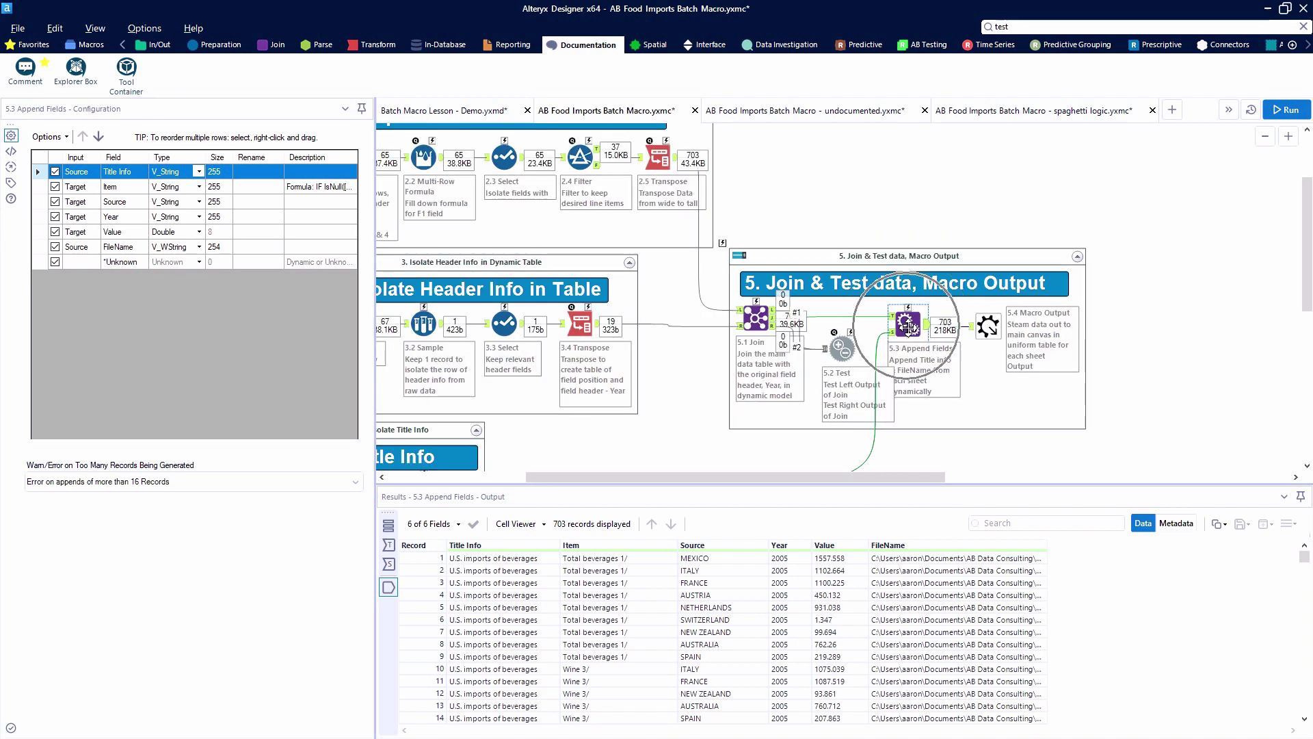
- Place an Explorer Box from the Documentation tools beside the workflow
{"action": "mouse_move", "coordinate": [20, 68]}
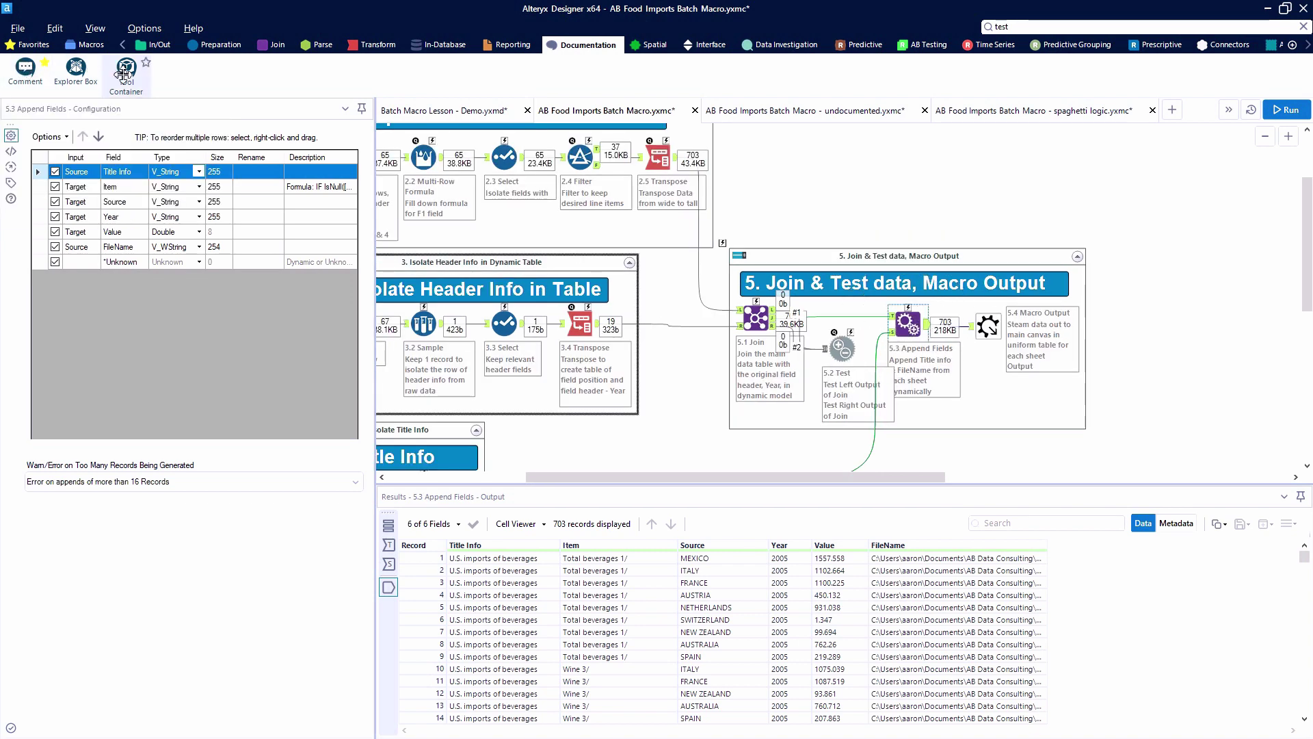
{"action": "mouse_move", "coordinate": [124, 73]}
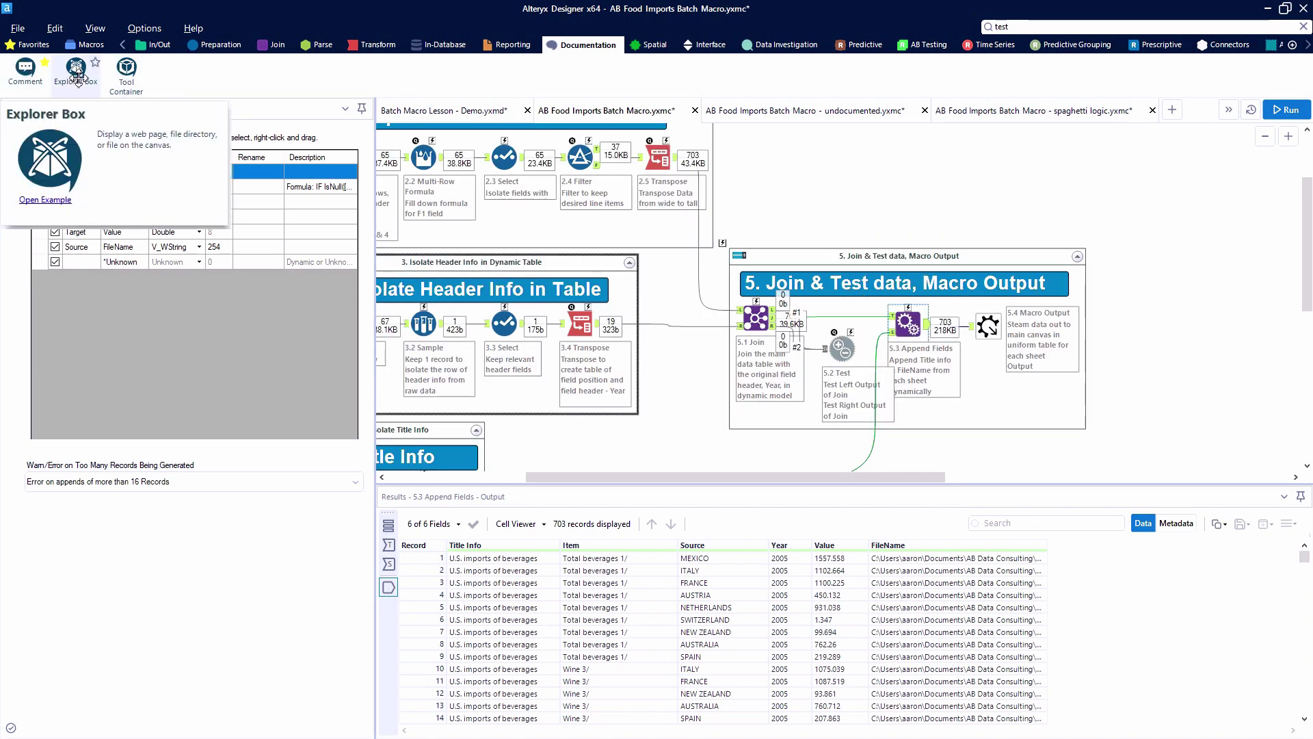
{"action": "left_click_drag", "start_coordinate": [1122, 193], "coordinate": [1122, 193]}
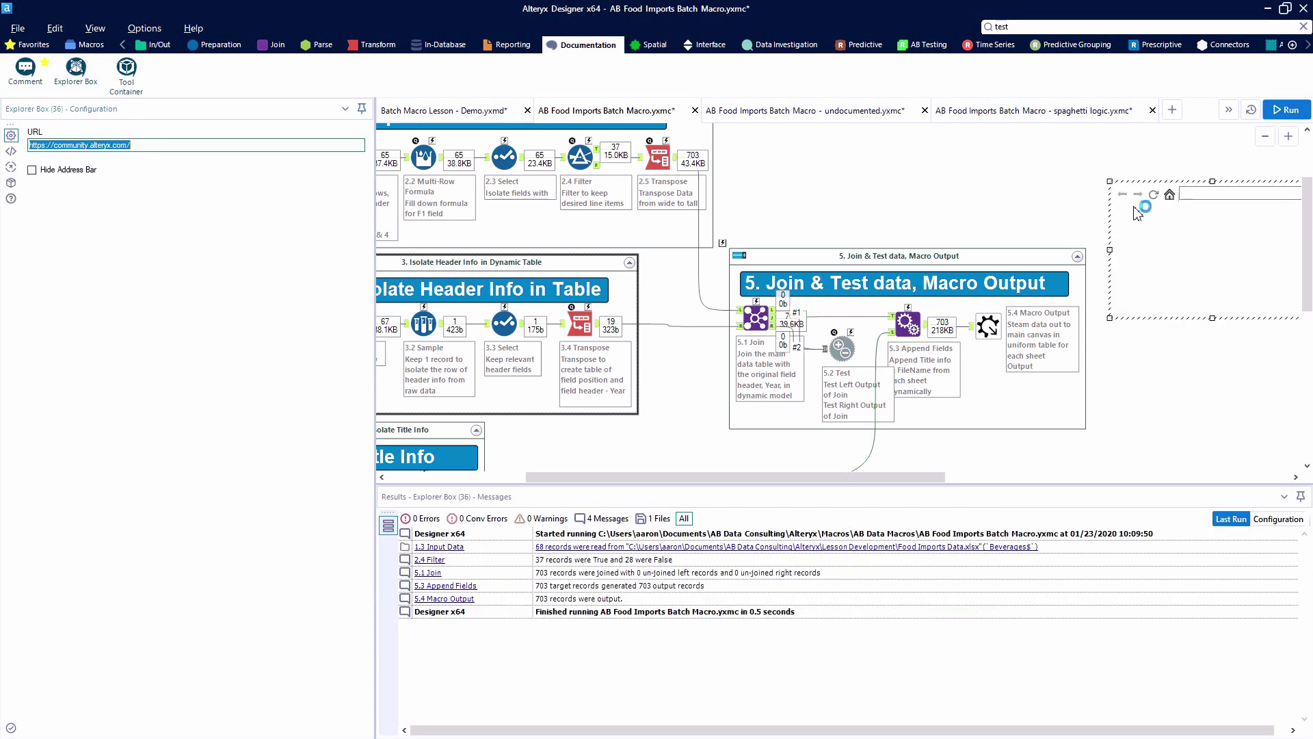
- Start the Alteryx Reporting Tools Overview video in the existing Explorer Box
{"action": "scroll", "coordinate": [1136, 199], "scroll_direction": "down", "scroll_amount": 1}
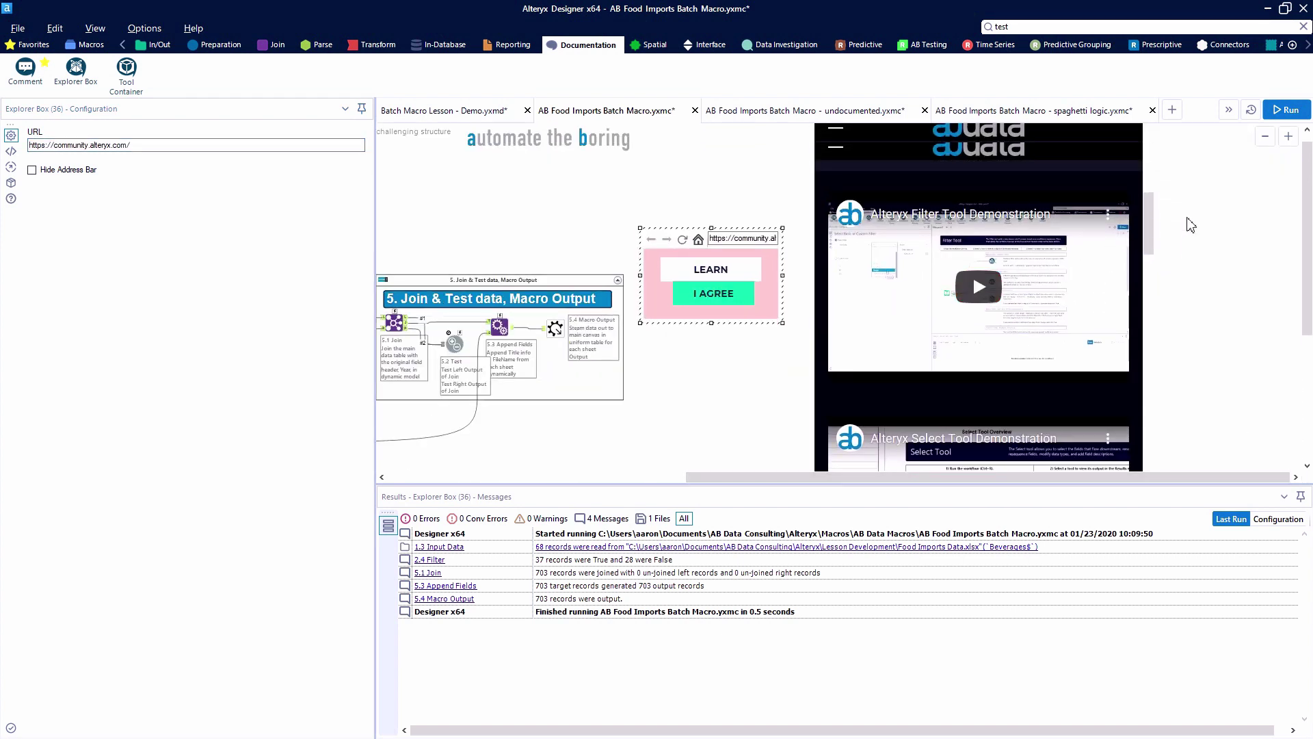
{"action": "scroll", "coordinate": [1076, 249], "scroll_direction": "down", "scroll_amount": 3}
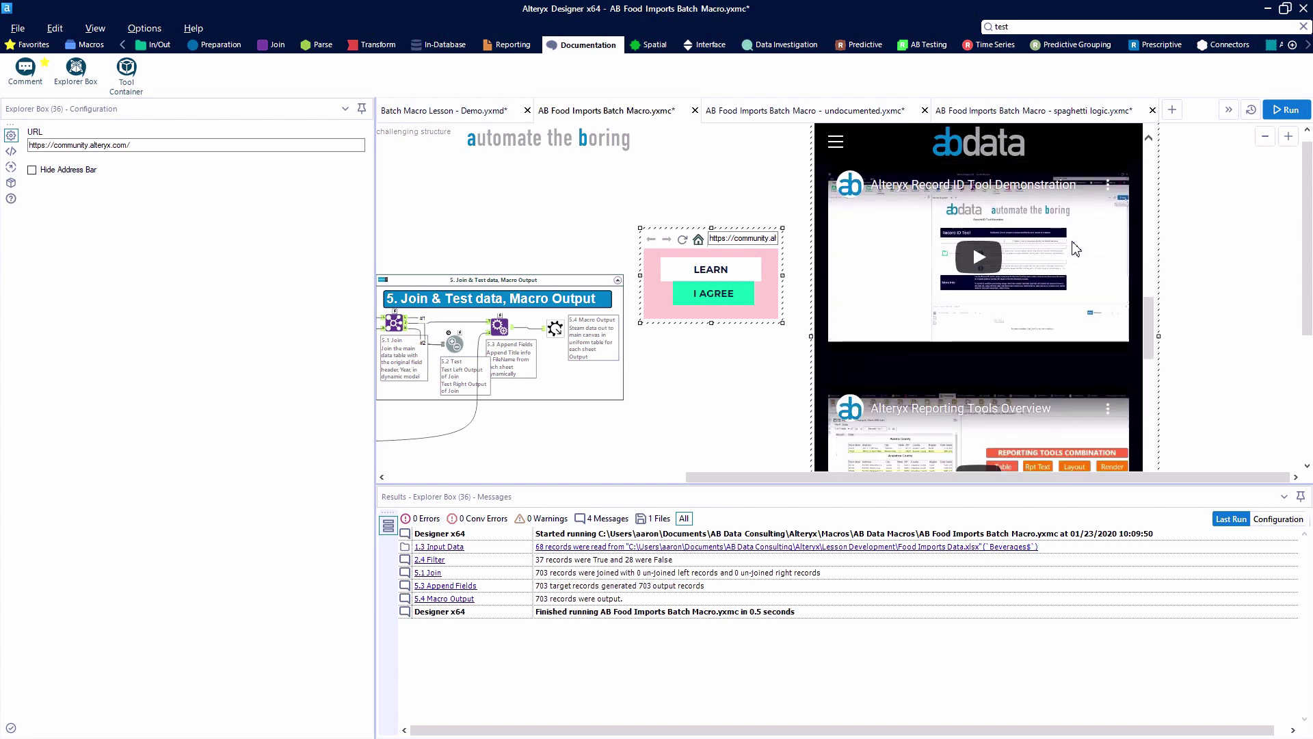
{"action": "scroll", "coordinate": [1076, 249], "scroll_direction": "down", "scroll_amount": 3}
{"action": "left_click", "coordinate": [993, 298]}
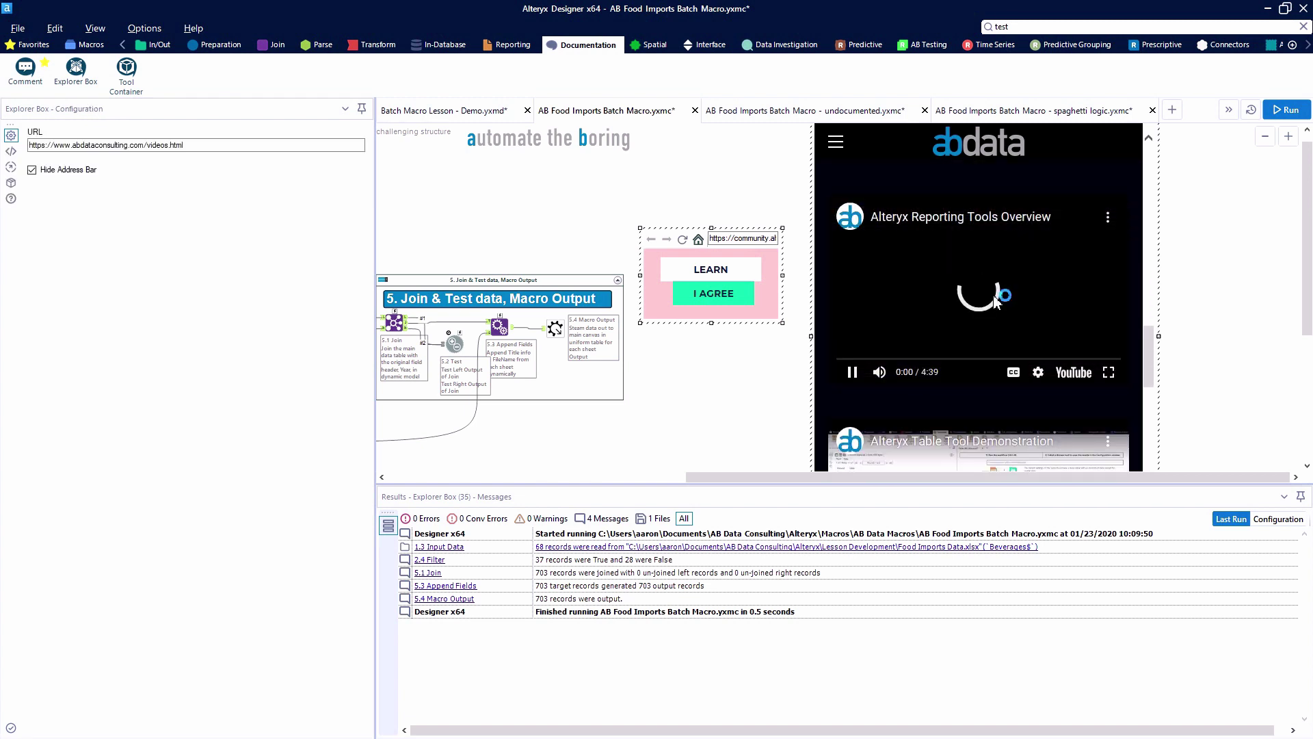